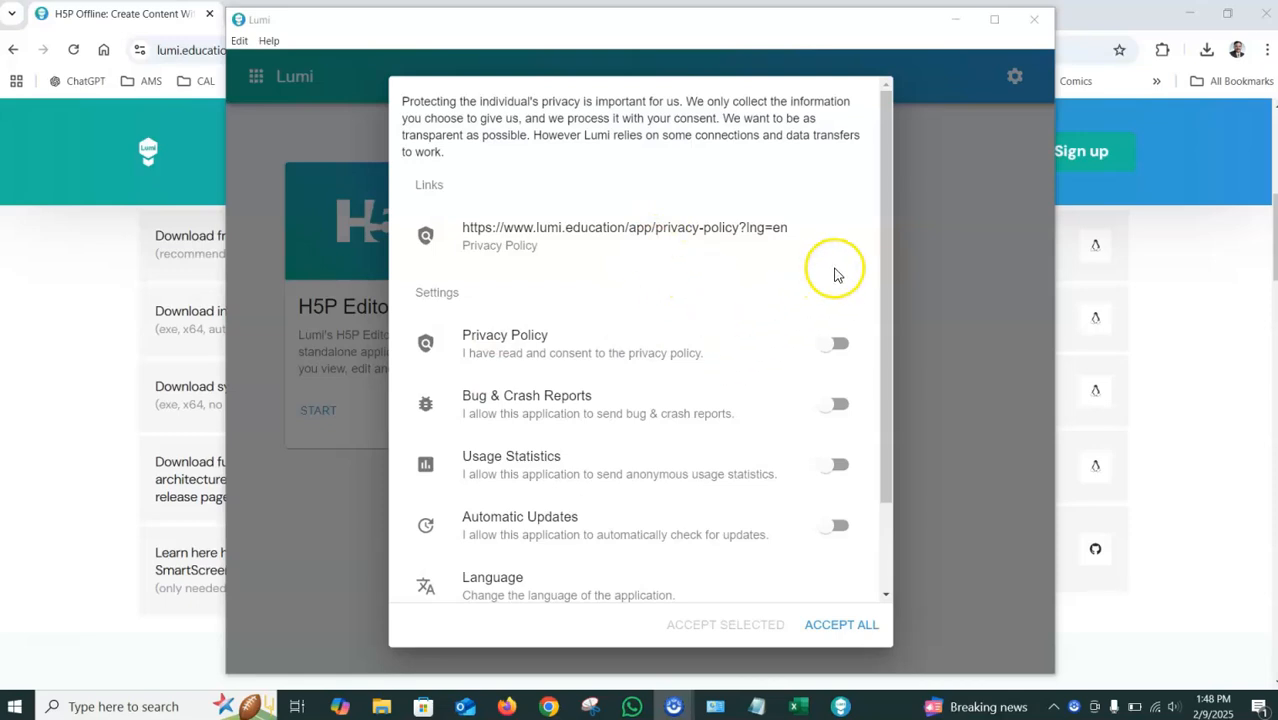
# Consent to the privacy policy and automatic updates only, and accept the selected settings
pyautogui.moveTo(885, 236)
pyautogui.mouseDown()
pyautogui.moveTo(893, 363)
pyautogui.moveTo(879, 240)
pyautogui.mouseUp()
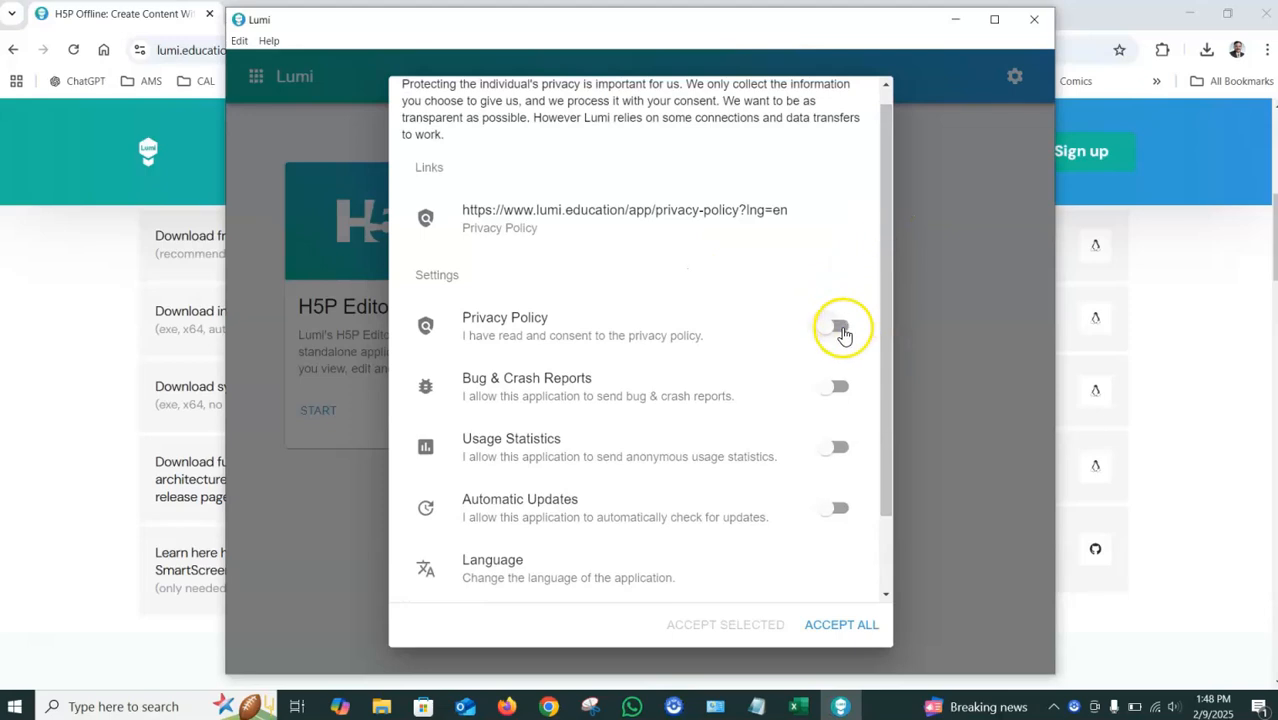
pyautogui.click(840, 330)
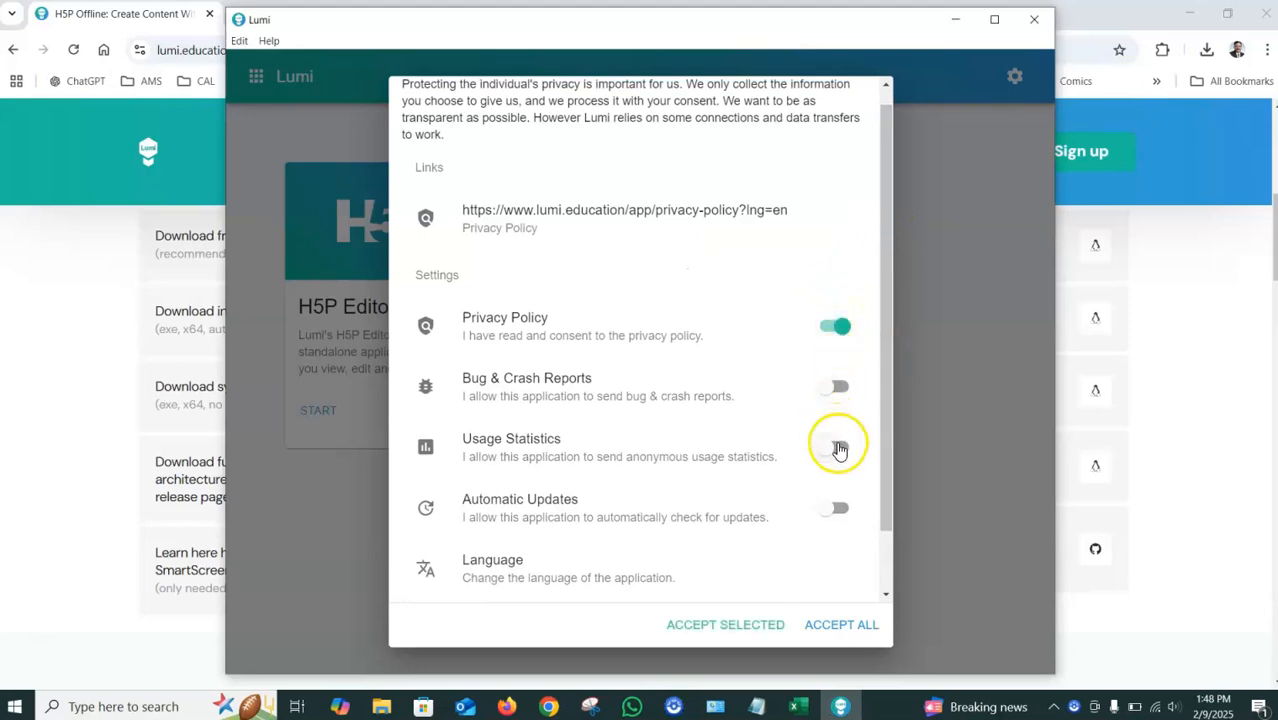
pyautogui.click(843, 510)
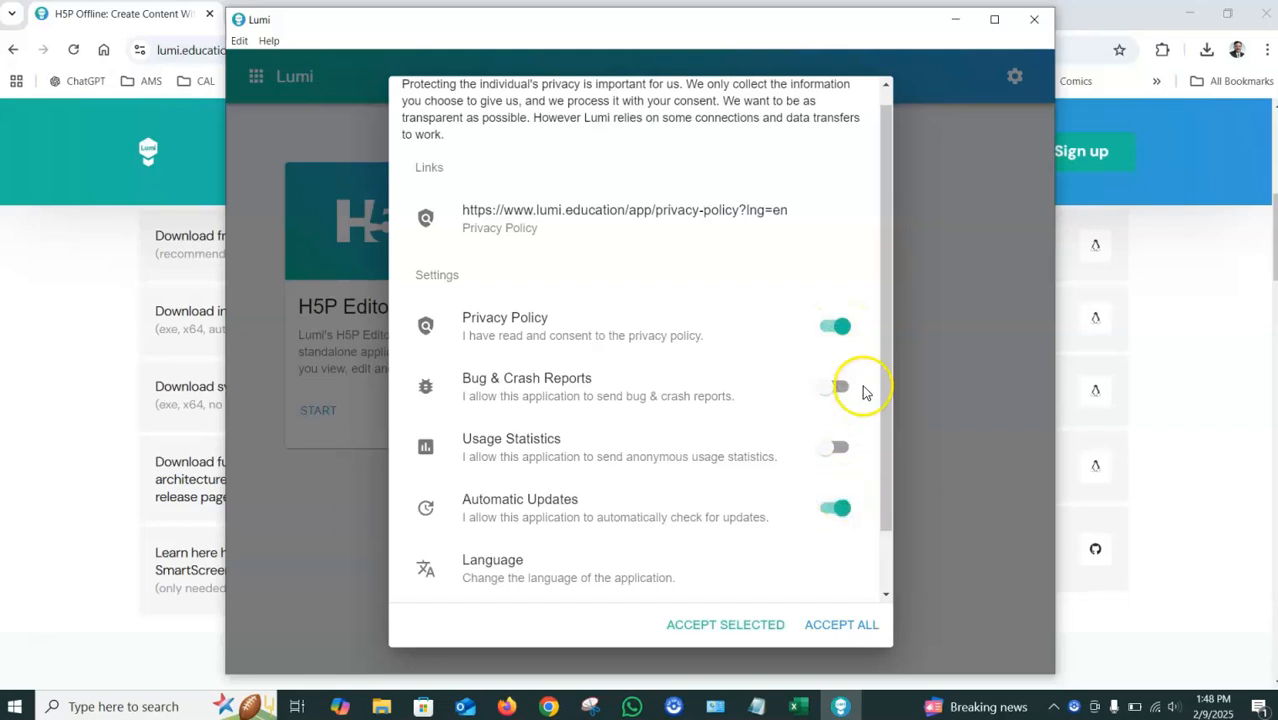
pyautogui.scroll(-2, 811, 524)
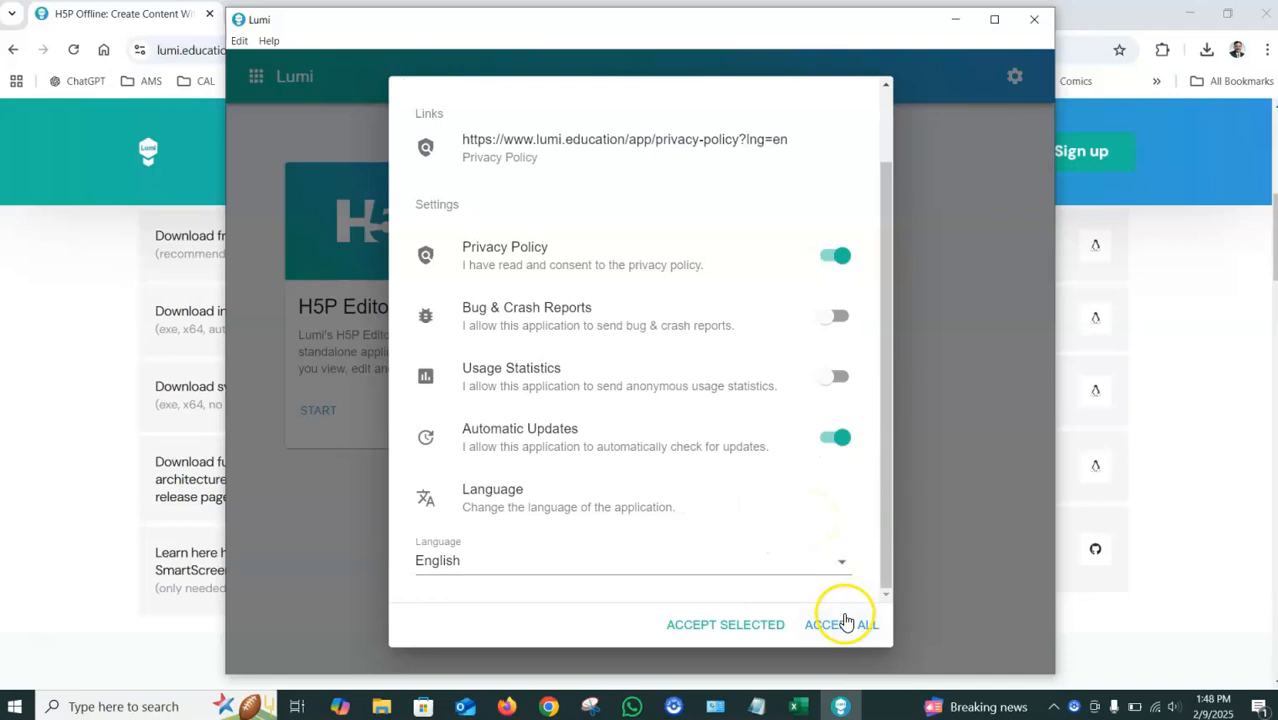
pyautogui.click(727, 625)
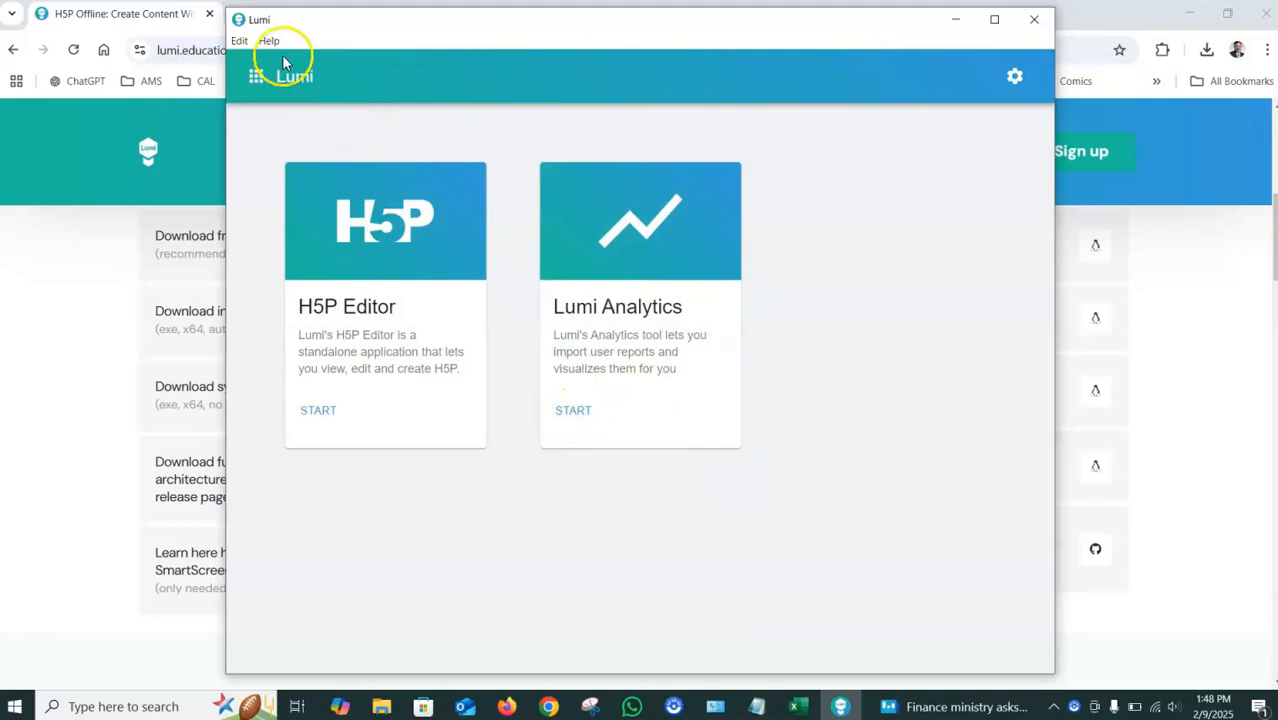
# Maximize the window and create a new H5P file in the H5P Editor
pyautogui.click(994, 19)
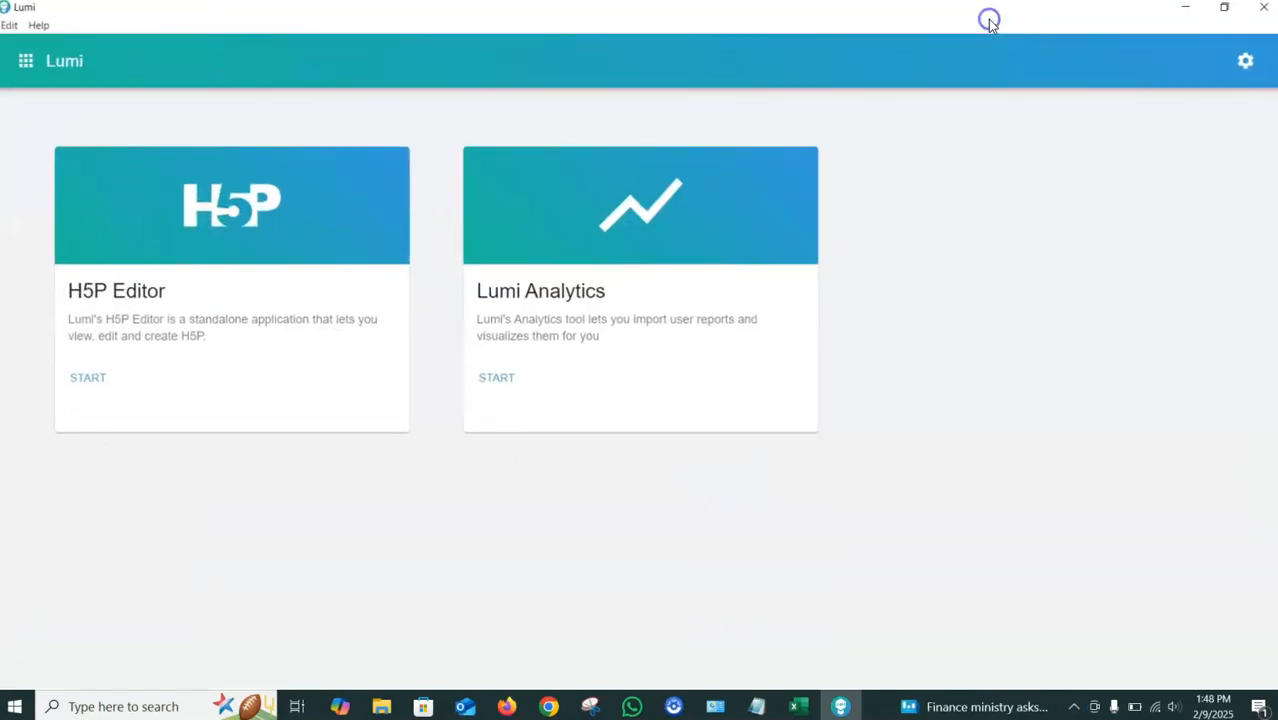
pyautogui.click(155, 290)
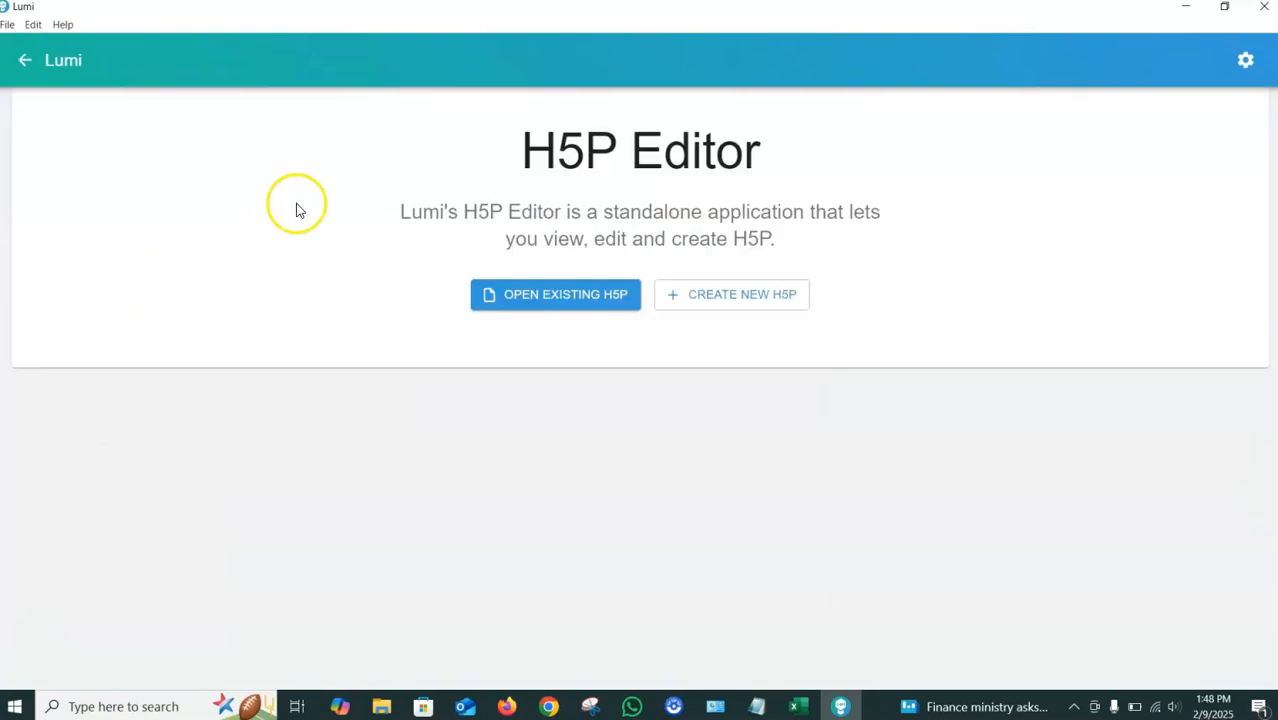
pyautogui.click(684, 300)
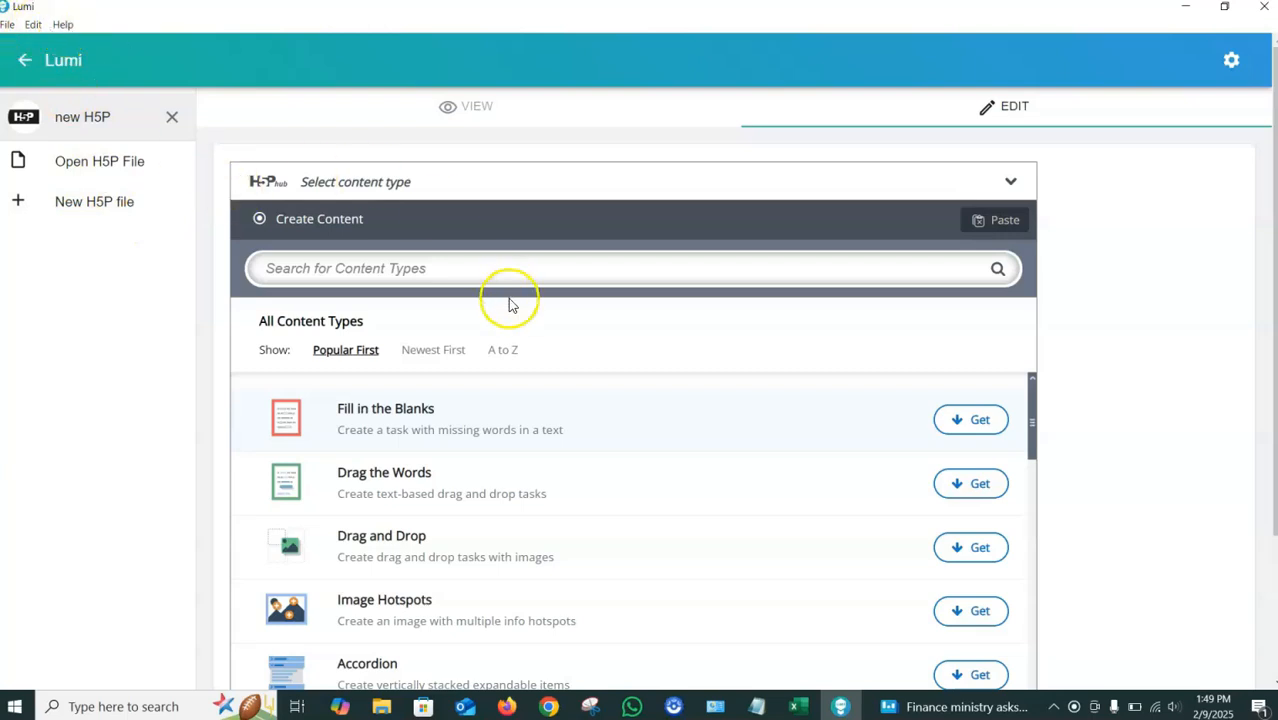
# Search the content types for "image h" and open the details of Image Hotspots
pyautogui.click(478, 268)
pyautogui.write('ima')
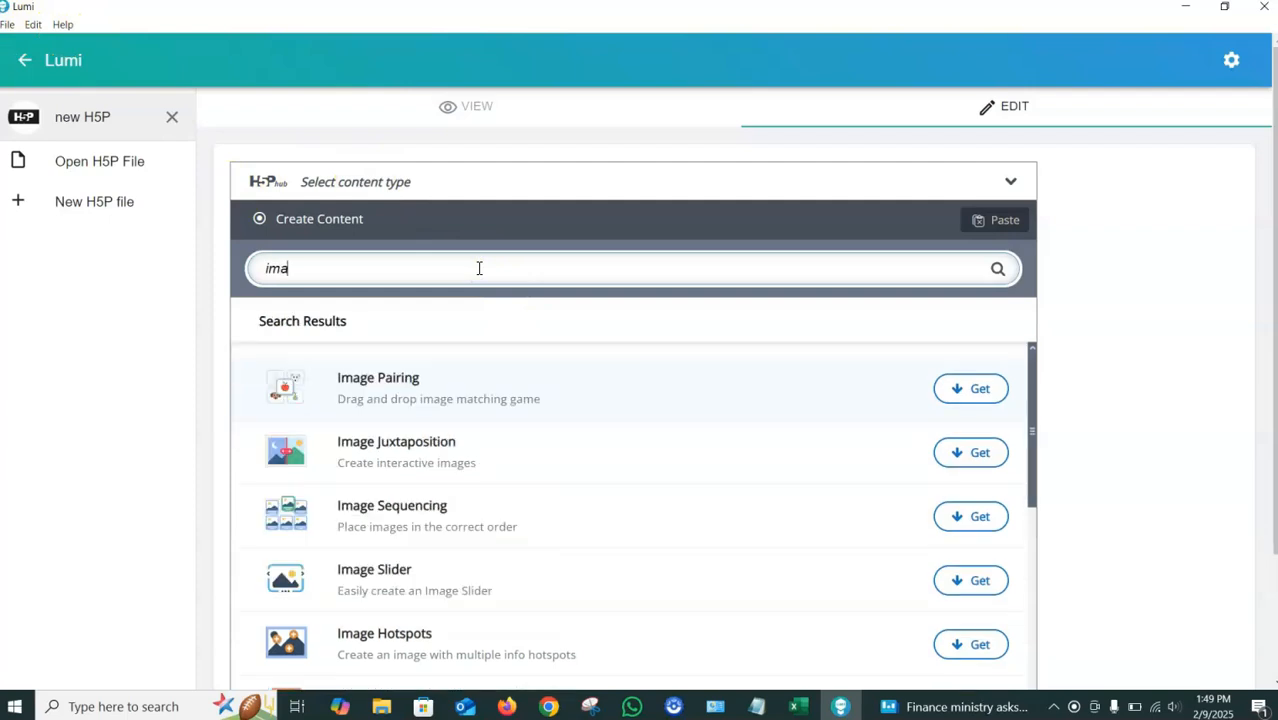
pyautogui.write('ge h')
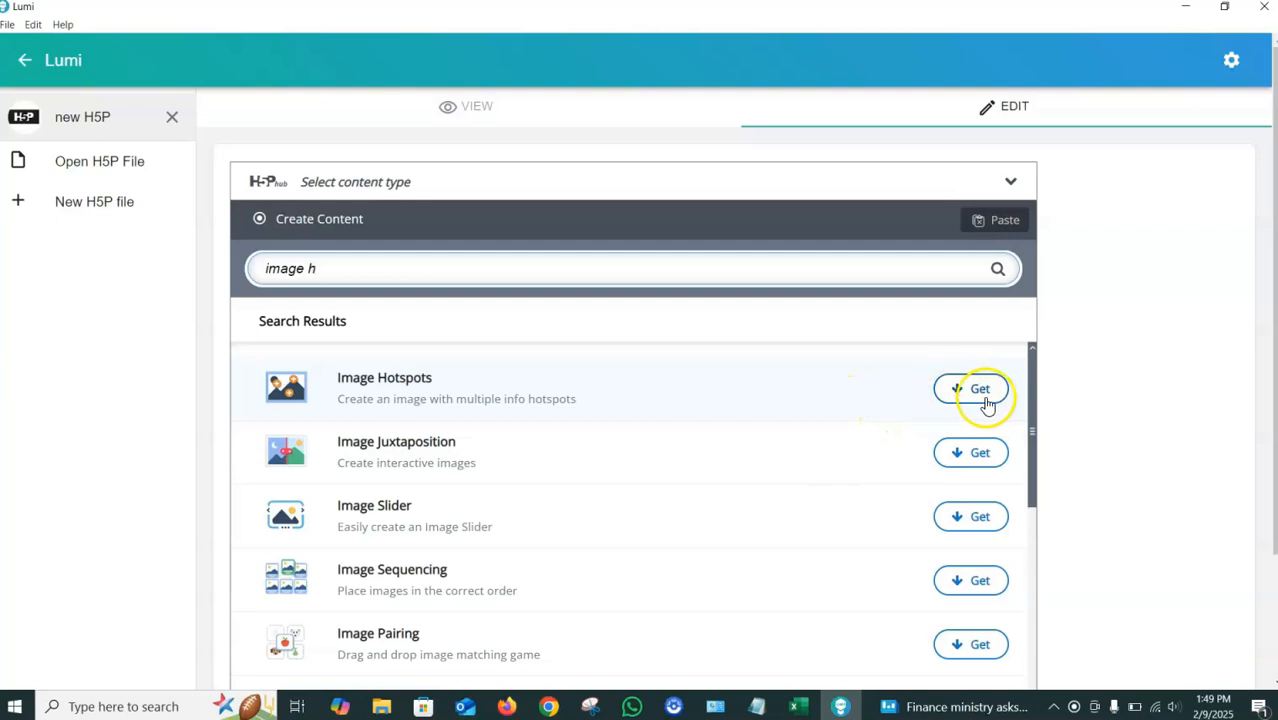
pyautogui.click(957, 395)
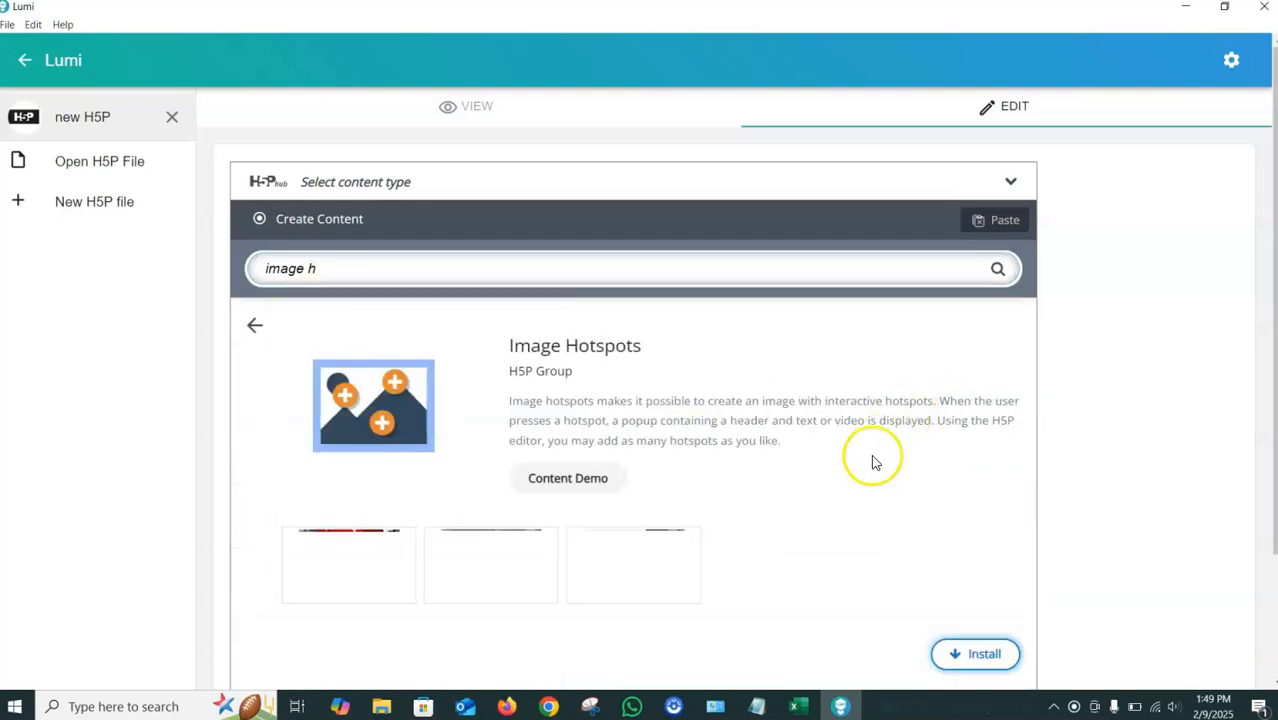
# Install the Image Hotspots content type and use it for the new content
pyautogui.scroll(-2, 901, 522)
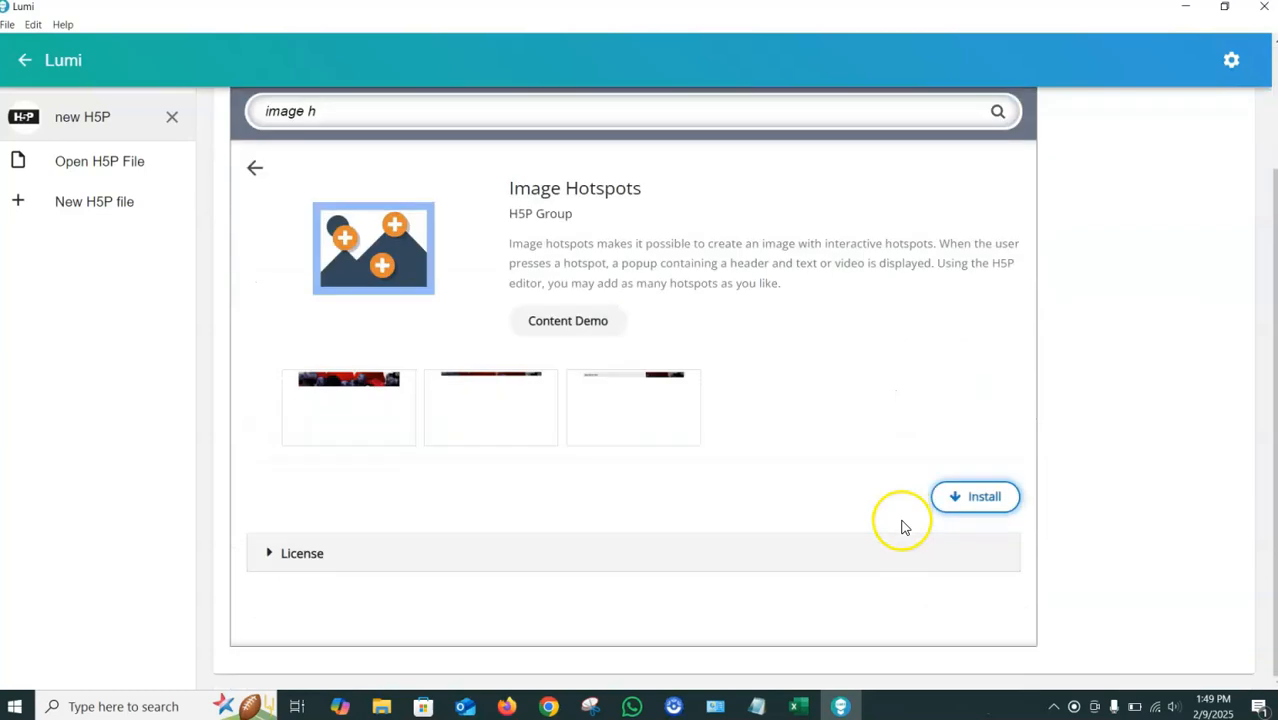
pyautogui.click(970, 500)
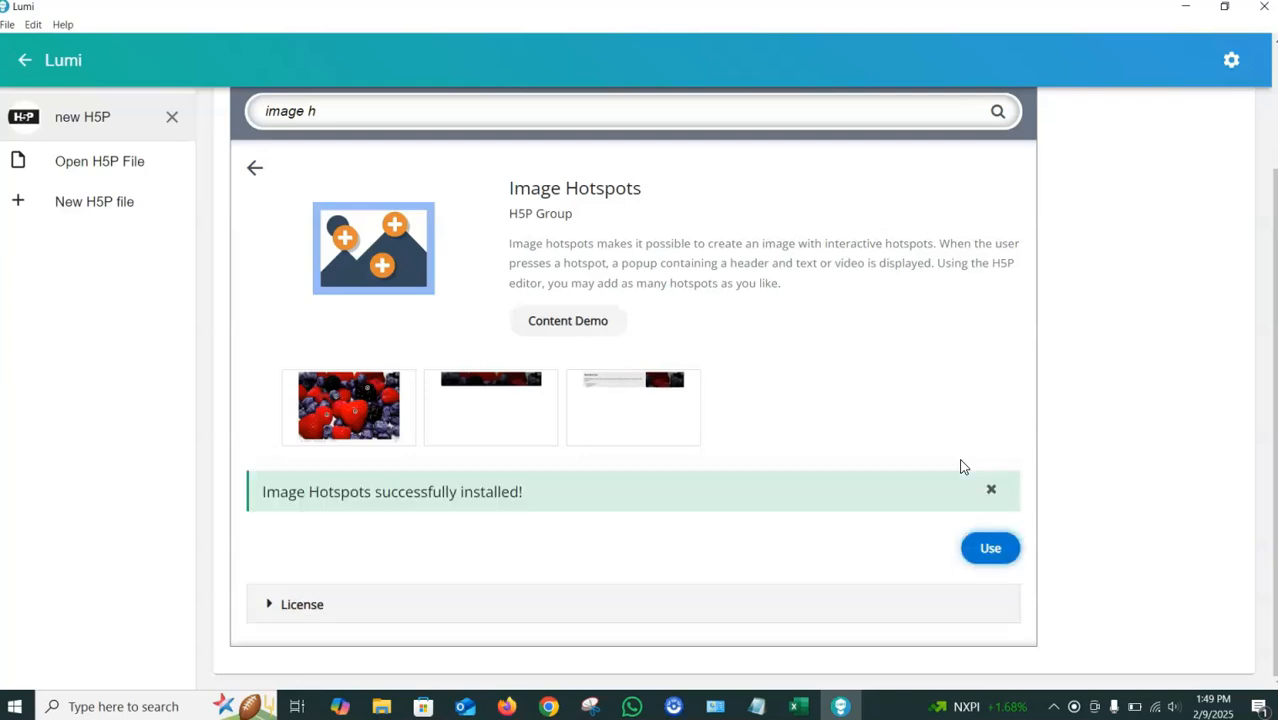
pyautogui.click(993, 552)
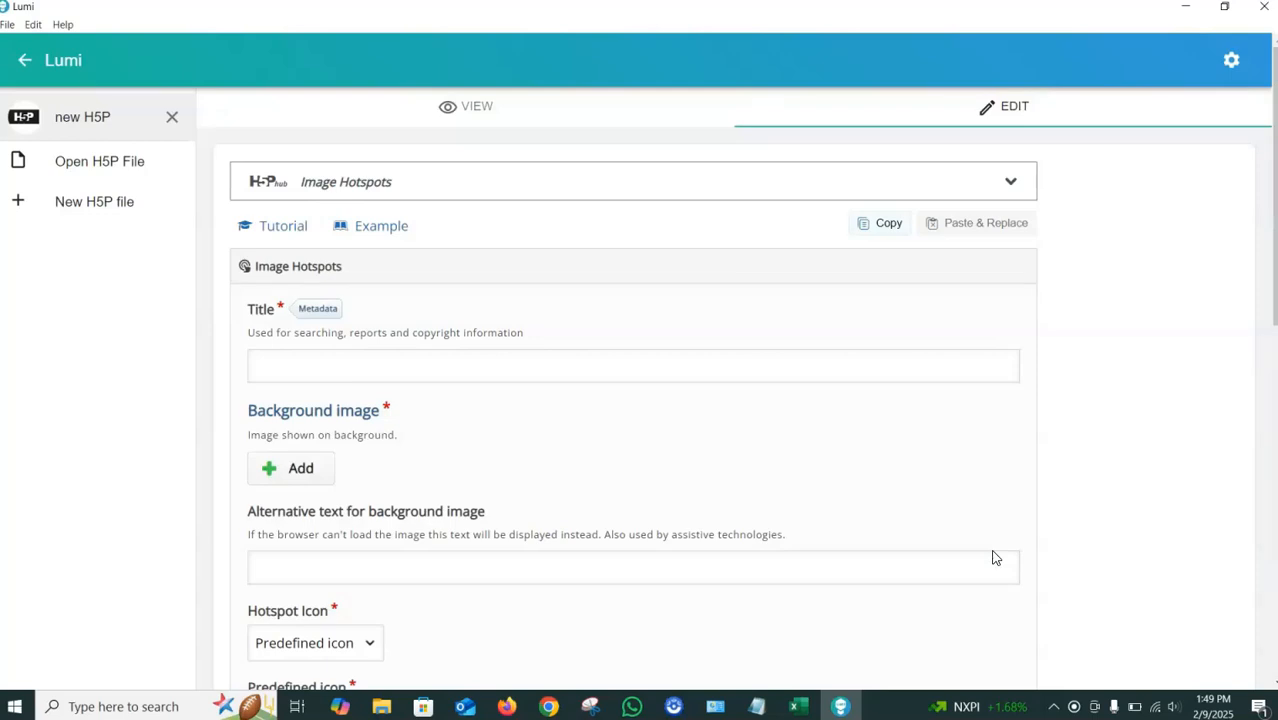
# Examine the Image Hotspots form from the title and background image fields down to the hotspot settings and popup content
pyautogui.scroll(-10, 831, 468)
pyautogui.scroll(10, 831, 475)
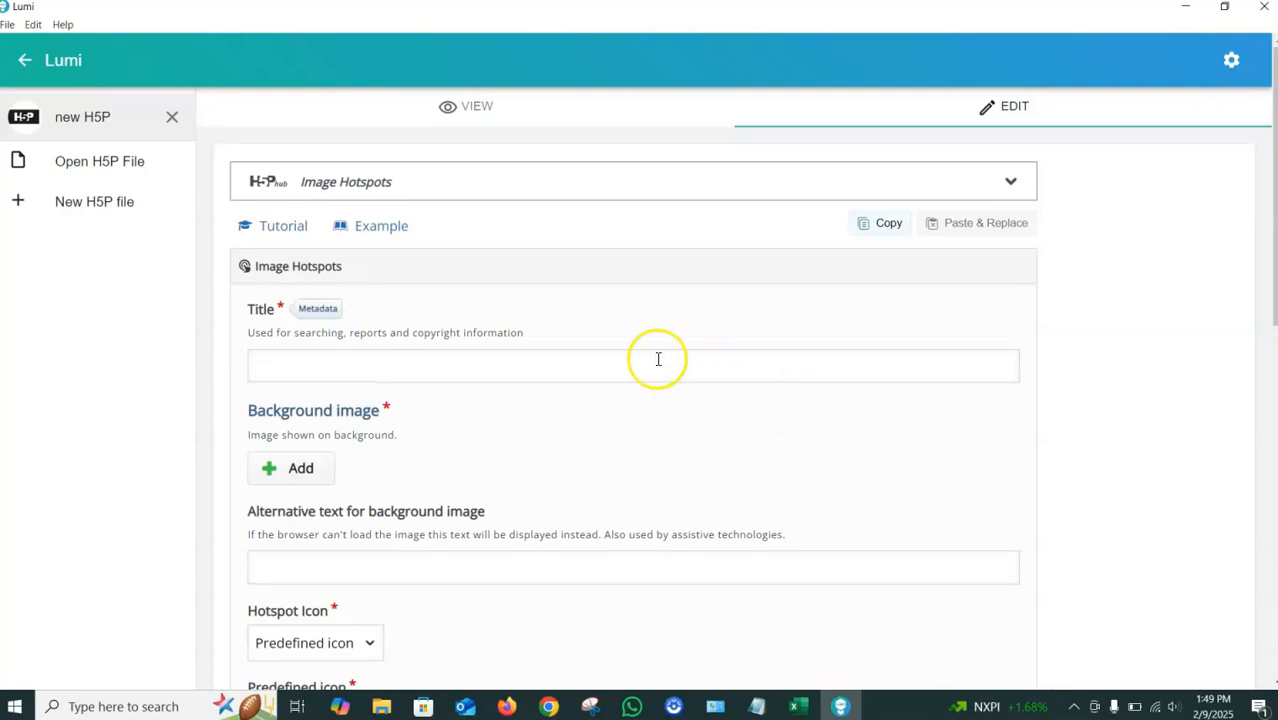
pyautogui.click(381, 363)
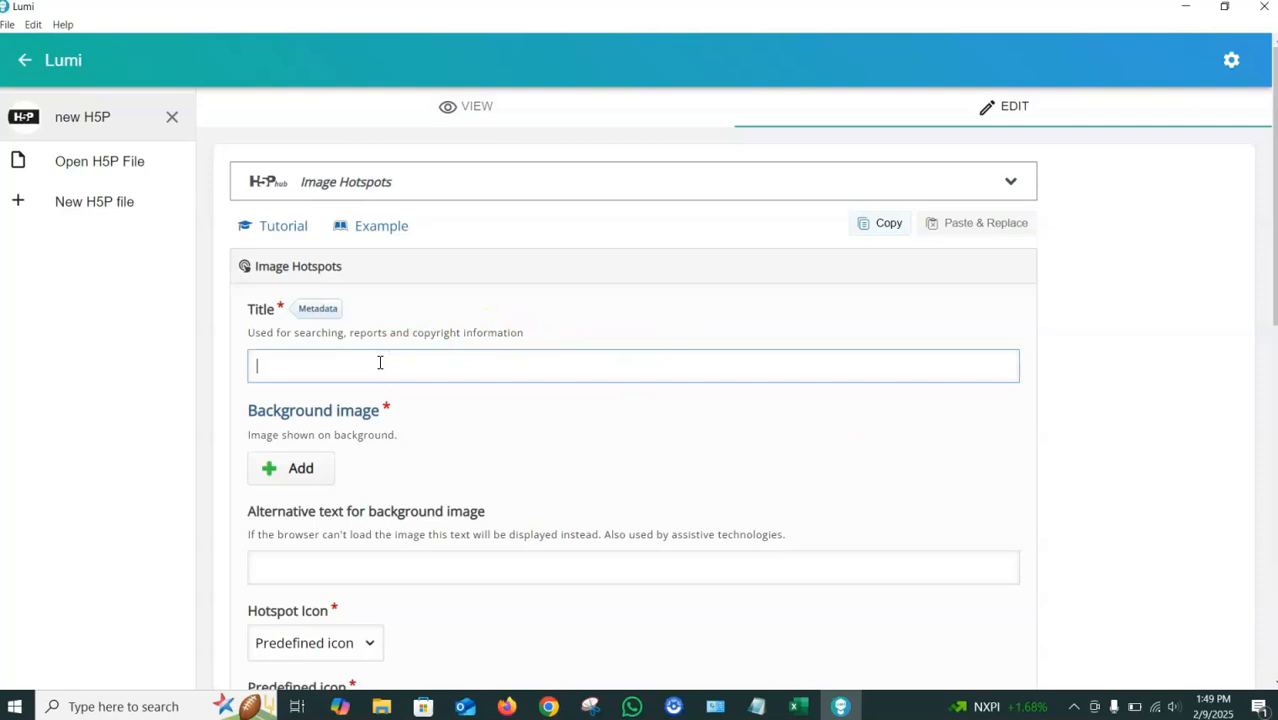
pyautogui.scroll(-2, 380, 362)
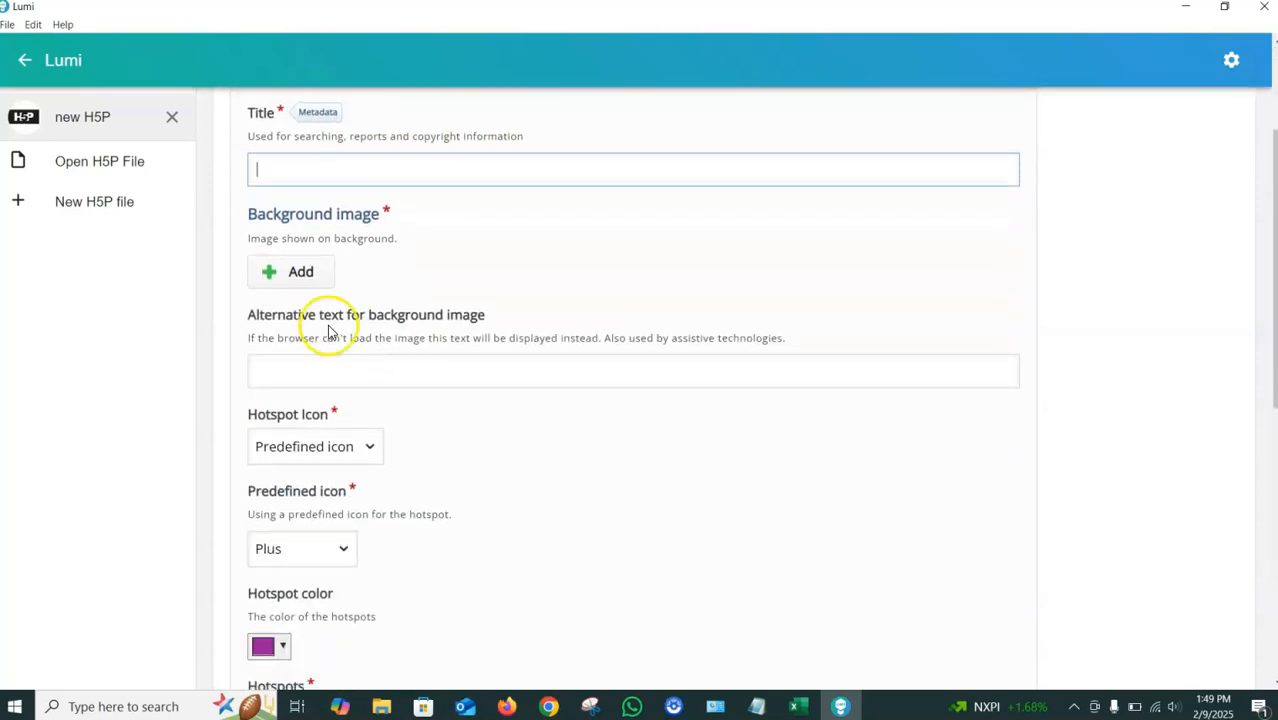
pyautogui.click(288, 288)
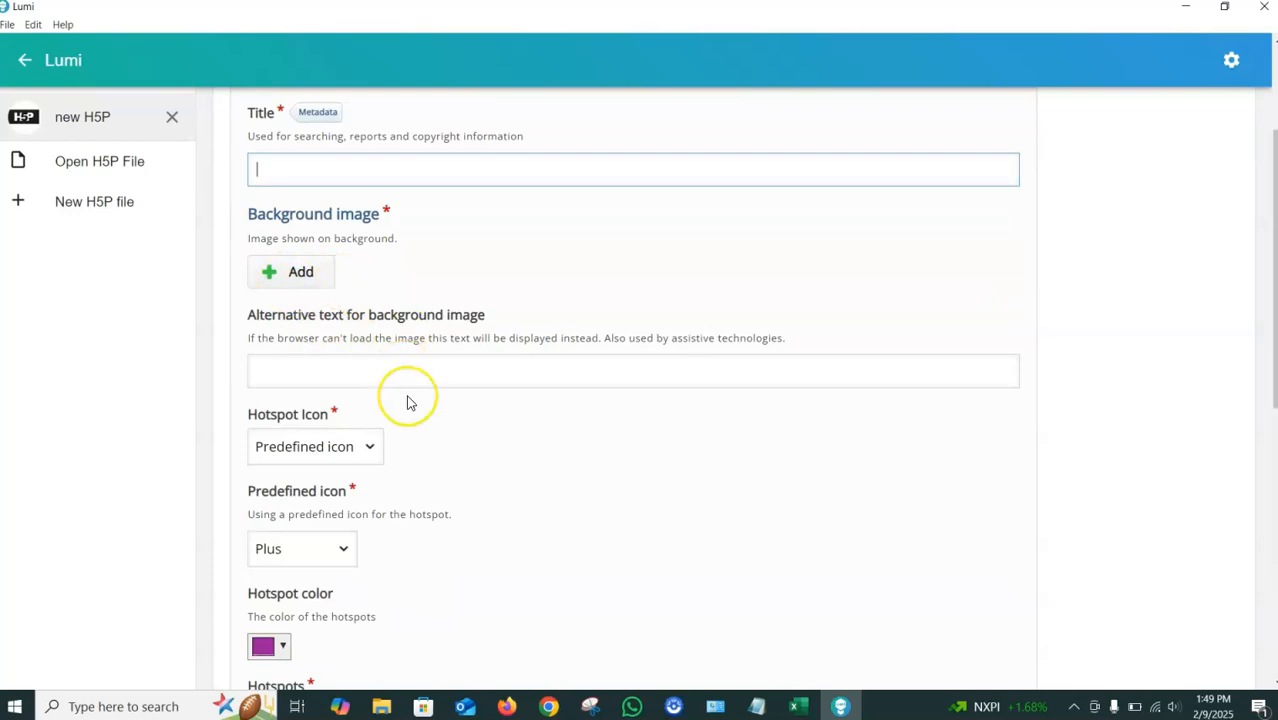
pyautogui.scroll(-4, 408, 400)
pyautogui.scroll(1, 408, 402)
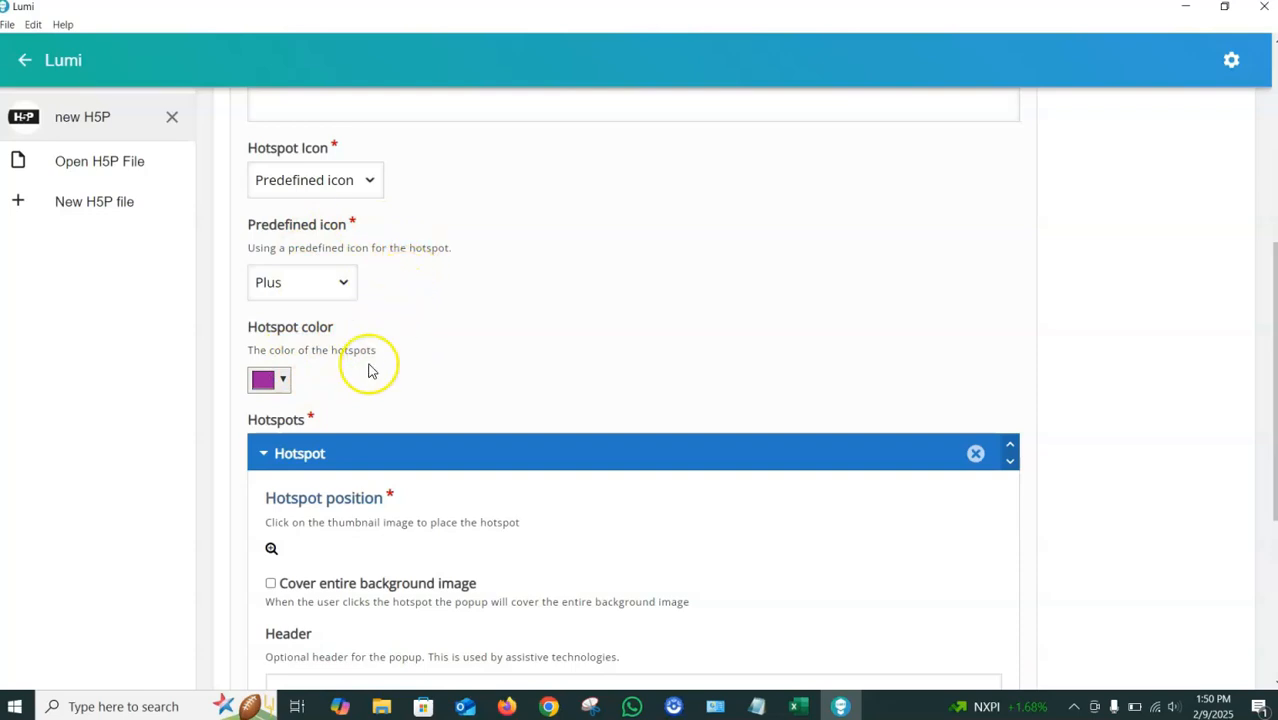
pyautogui.scroll(-3, 314, 380)
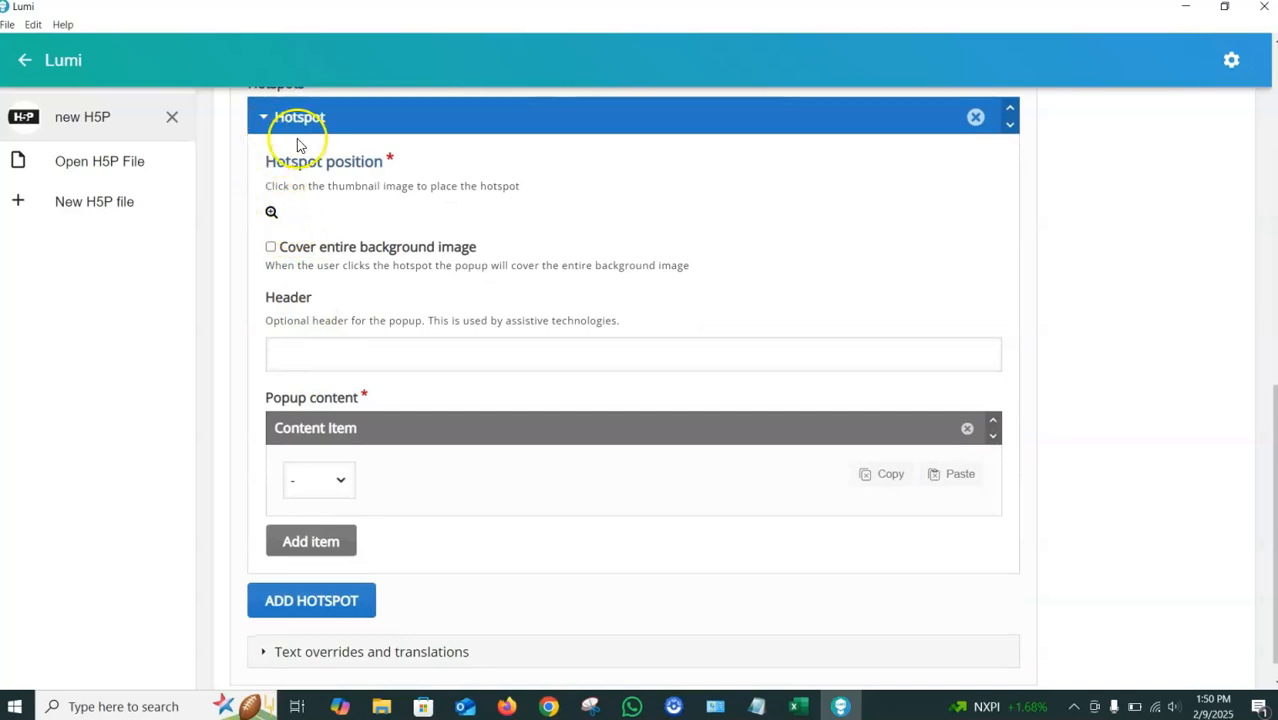
# Add the screenshot showing the Lumi Setup installation as the background image
pyautogui.scroll(10, 365, 209)
pyautogui.scroll(-2, 366, 210)
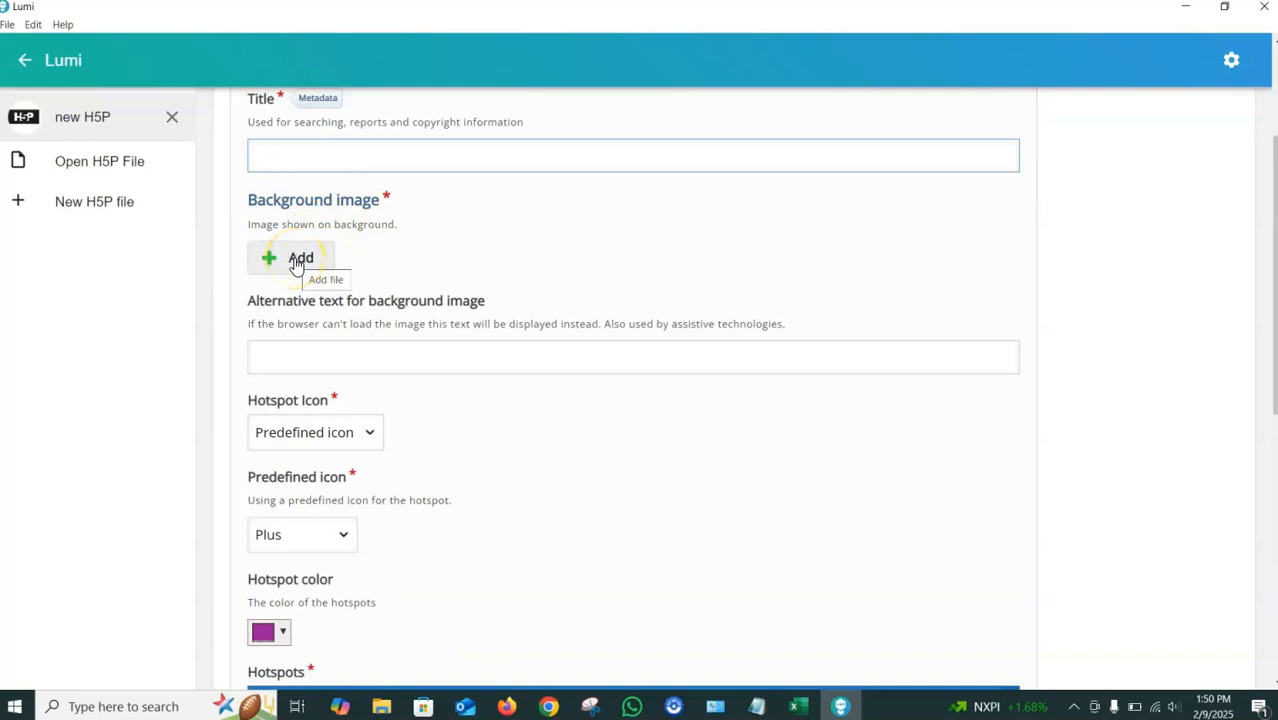
pyautogui.scroll(-4, 395, 395)
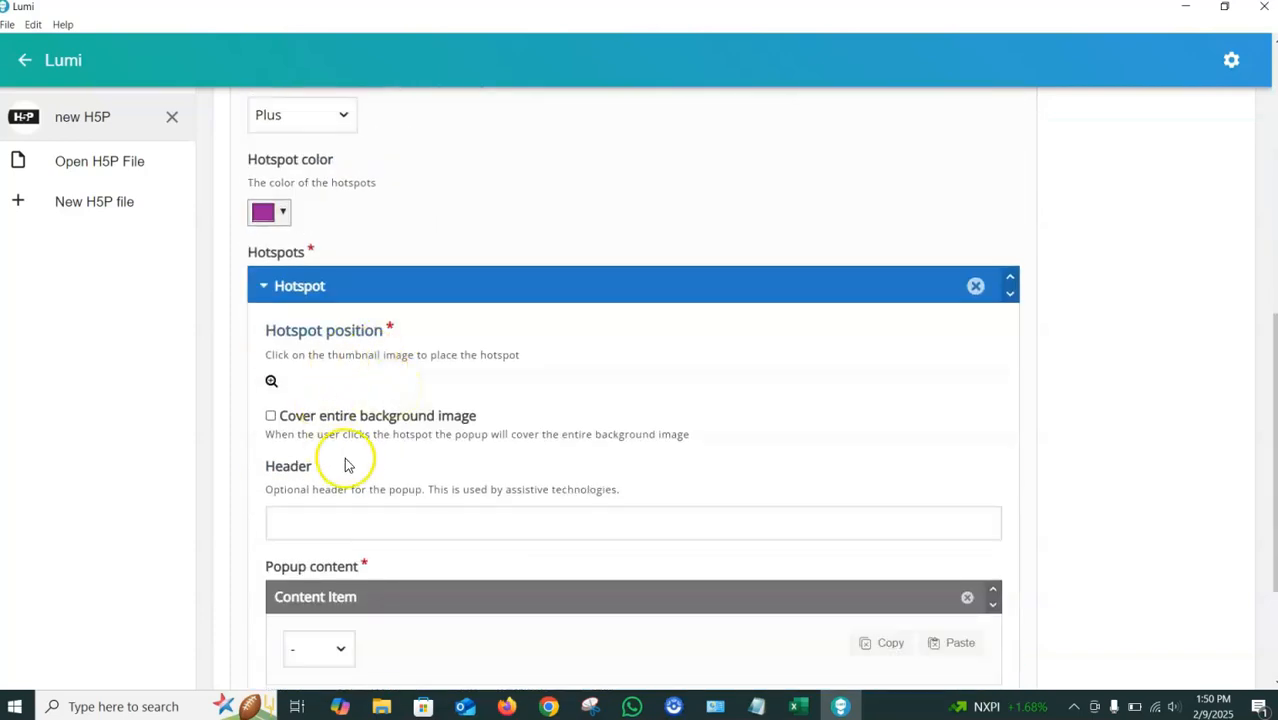
pyautogui.click(395, 385)
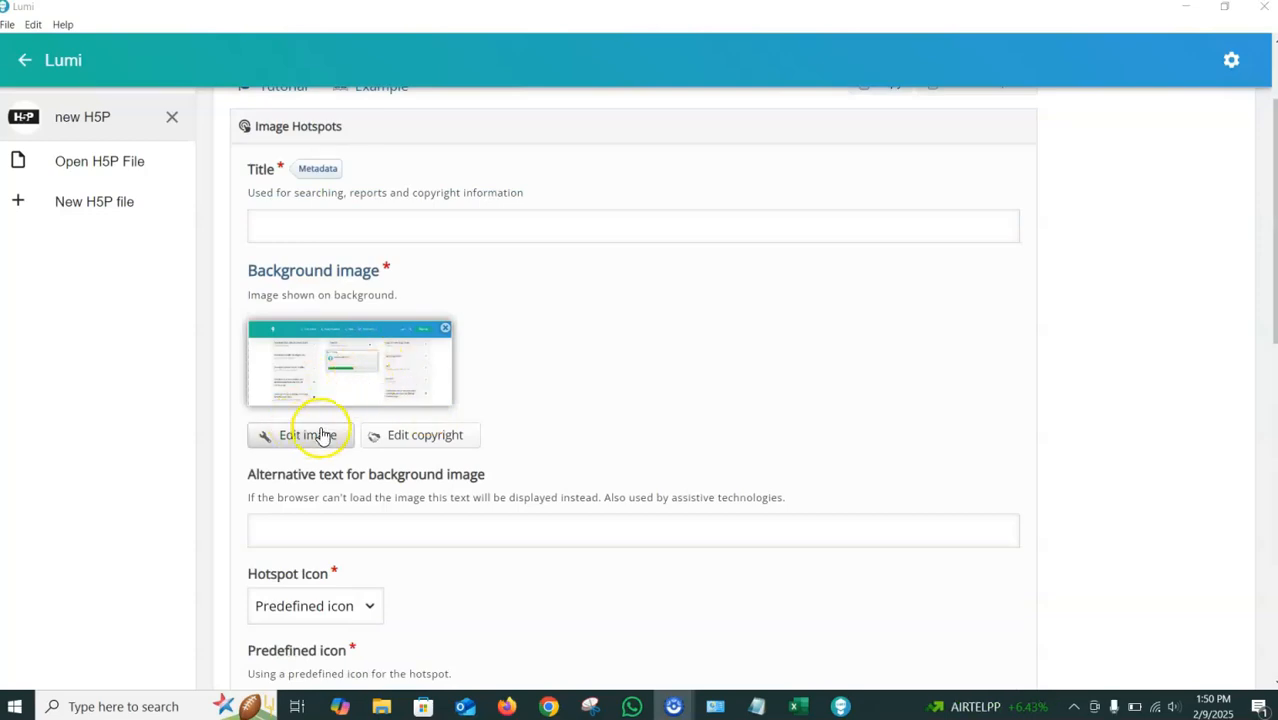
# Review the copyright fields available for the background image and close them without entering anything
pyautogui.click(427, 437)
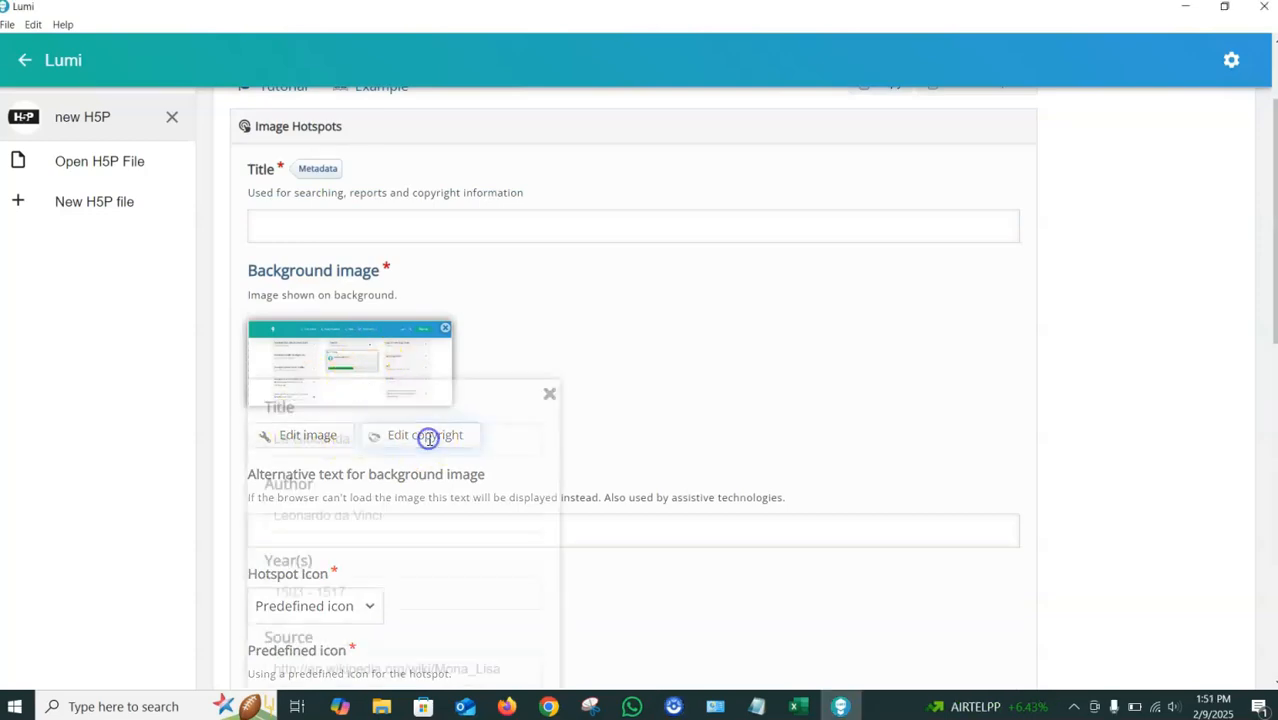
pyautogui.scroll(-1, 430, 445)
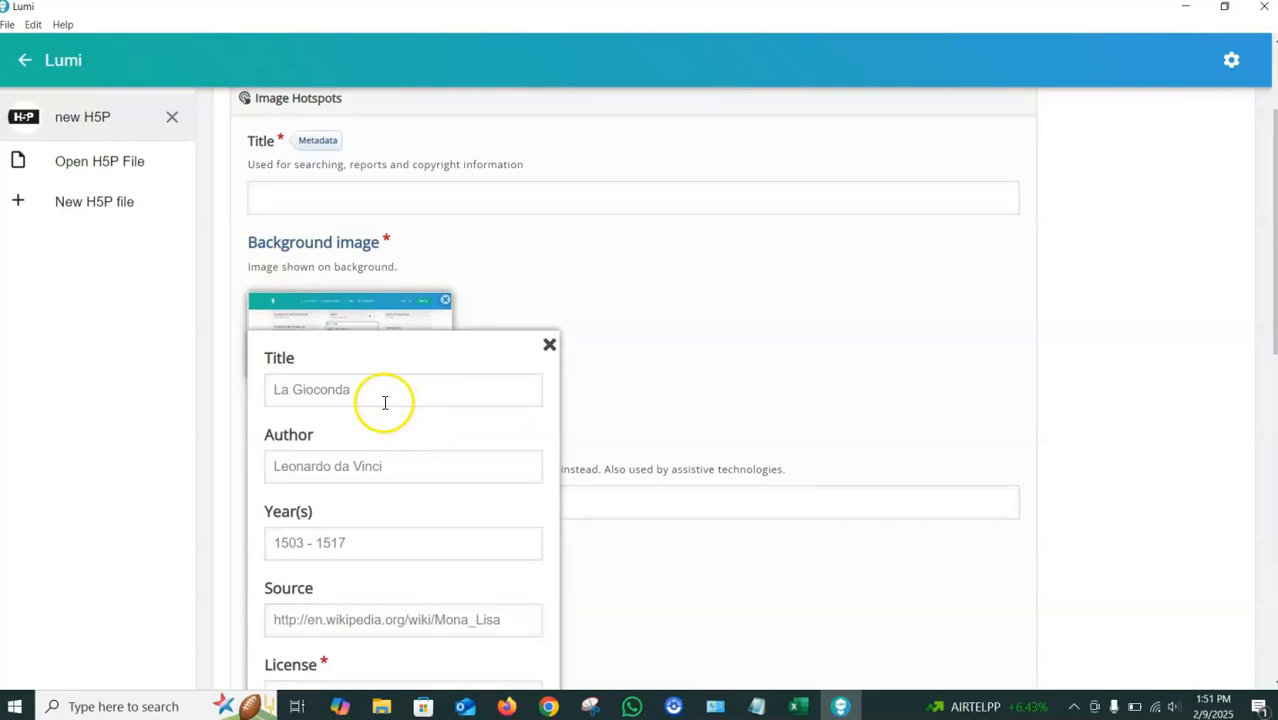
pyautogui.scroll(-3, 412, 470)
pyautogui.scroll(-2, 413, 466)
pyautogui.scroll(4, 413, 465)
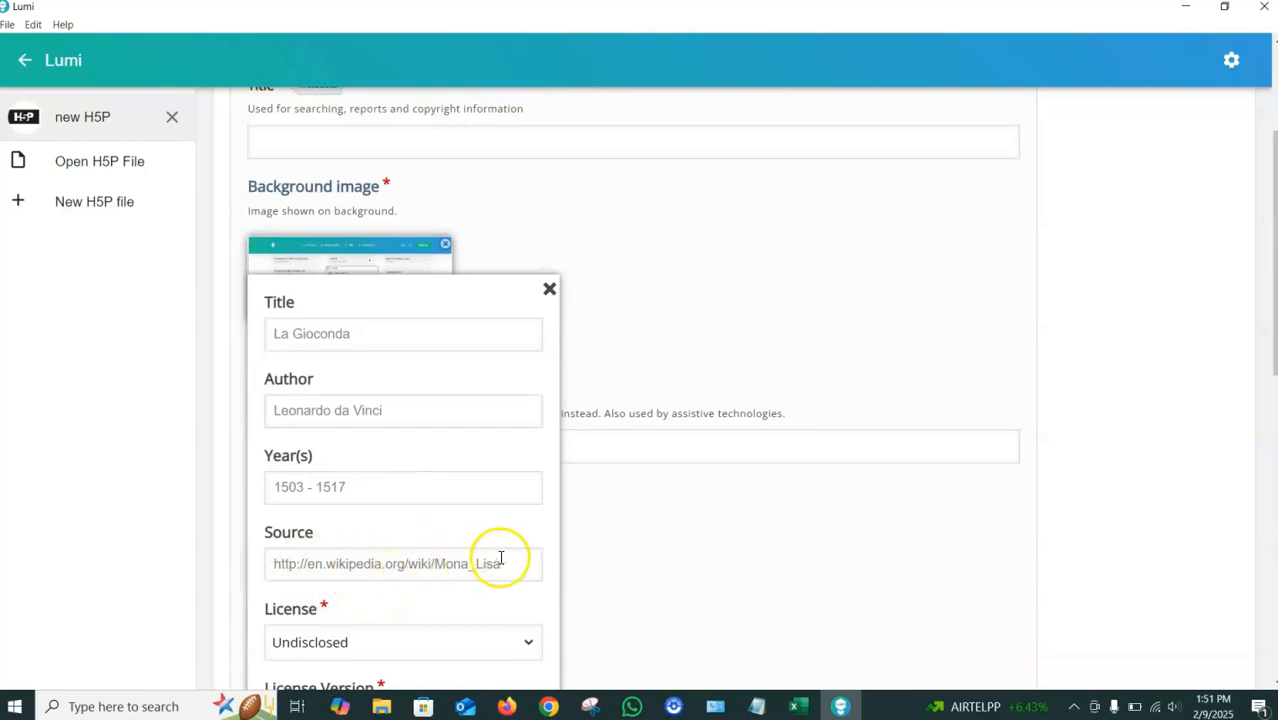
pyautogui.click(549, 293)
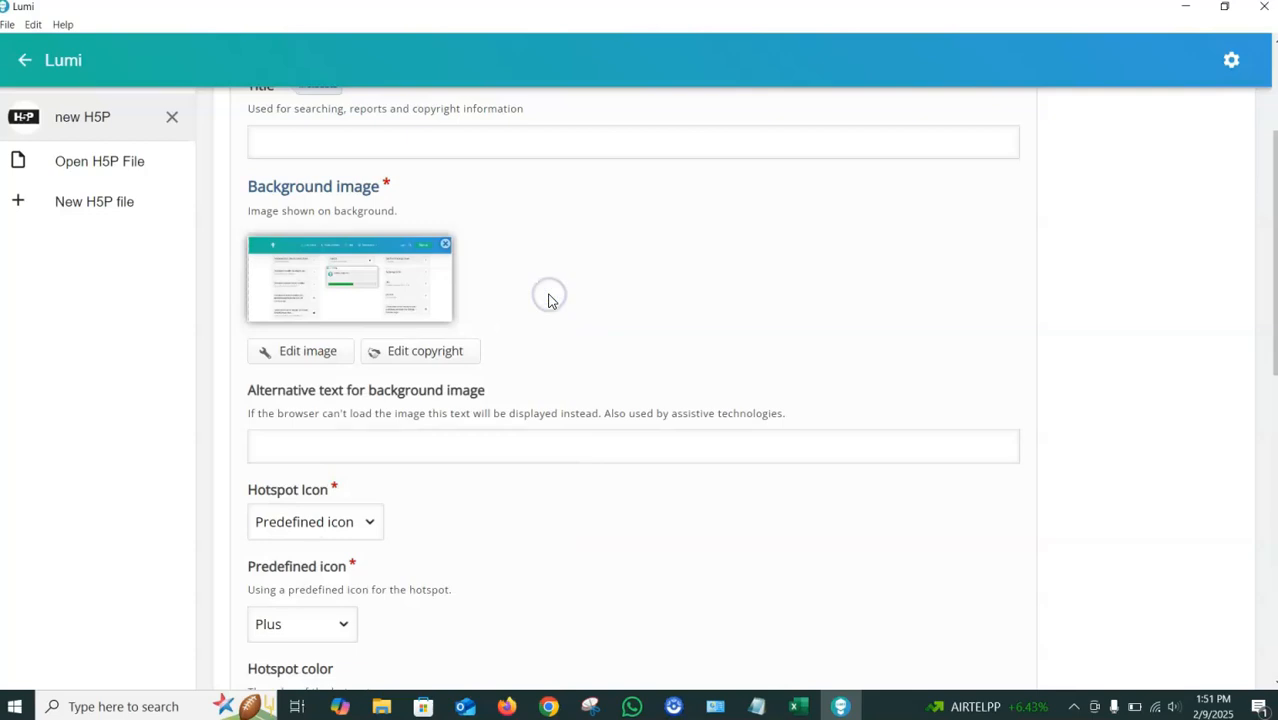
# Set the background image's alternative text to "Screenshot of Lumi application installation process"
pyautogui.click(375, 410)
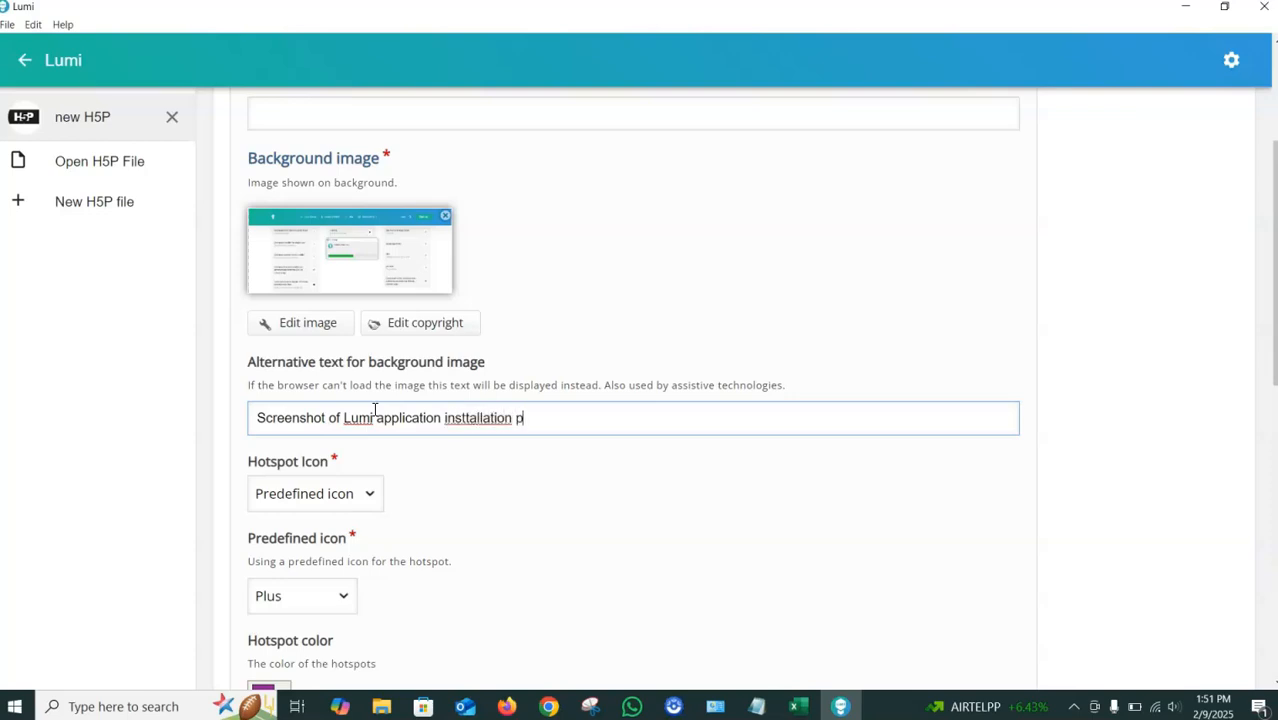
pyautogui.click(467, 418)
pyautogui.press('BackSpace')
pyautogui.press('BackSpace')
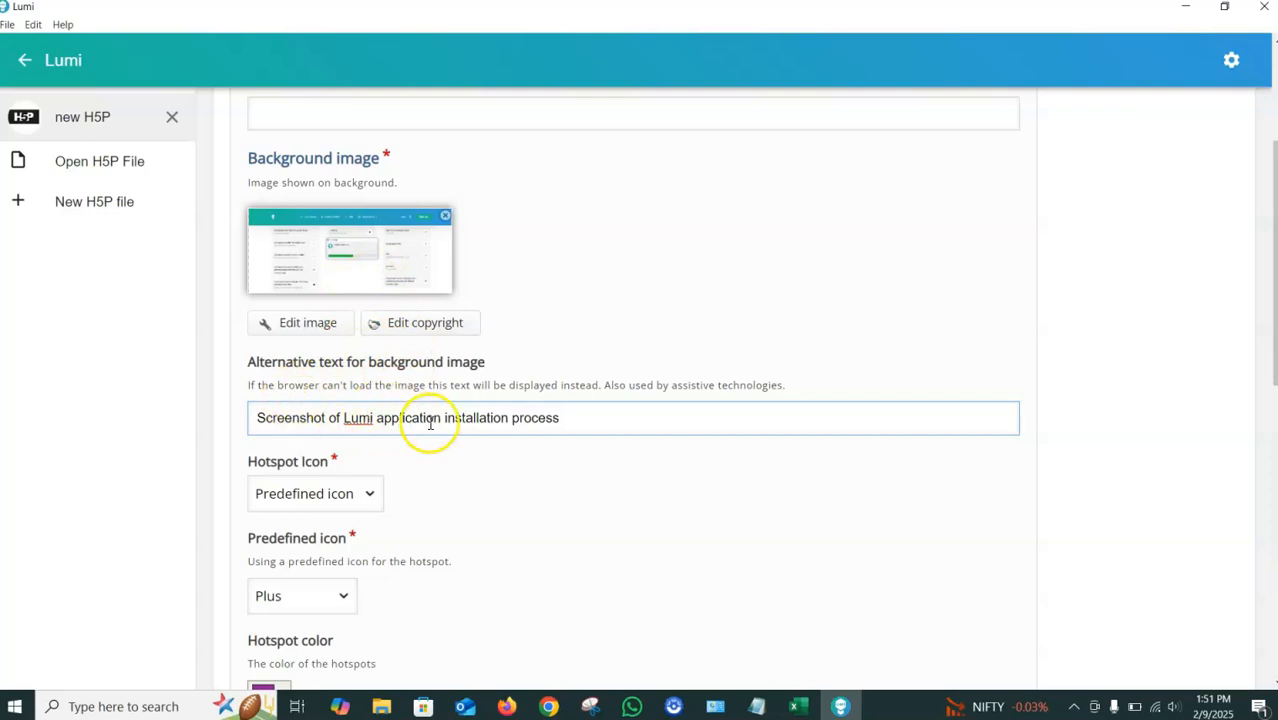
# Enlarge the hotspot position preview and place the hotspot inside the Lumi Setup dialog, above the end of its progress bar
pyautogui.scroll(-5, 451, 465)
pyautogui.scroll(-1, 451, 464)
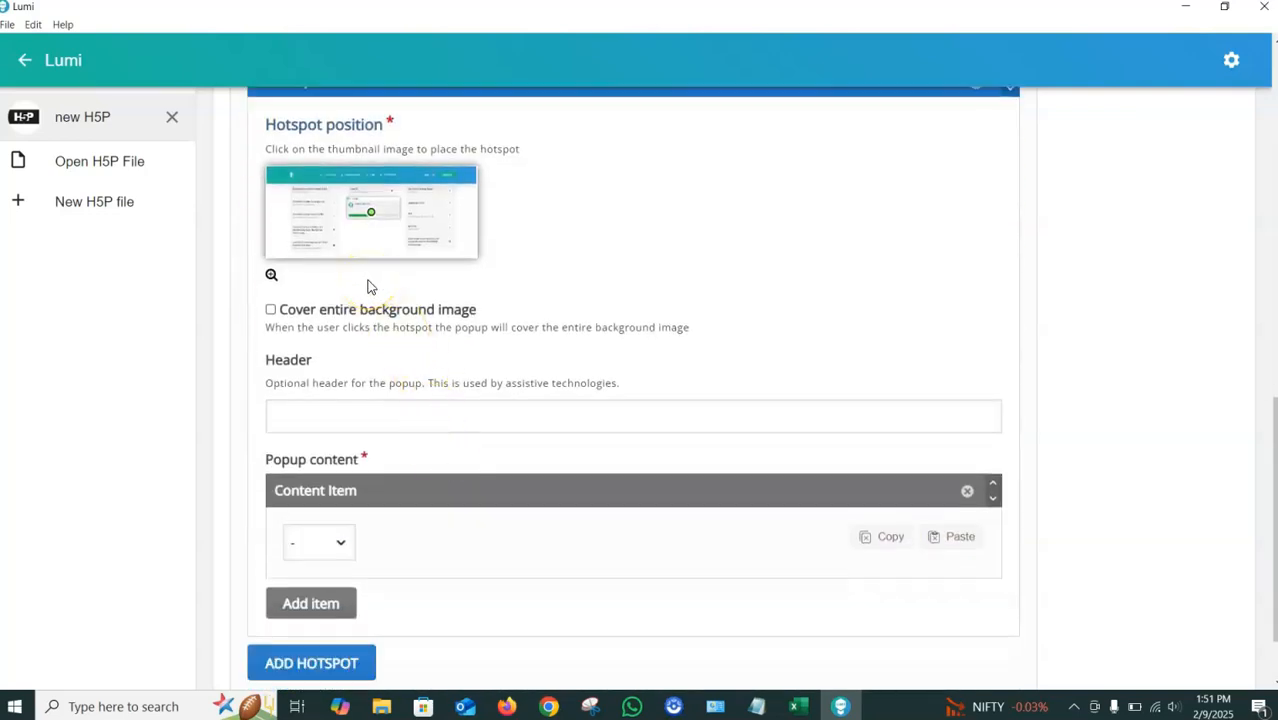
pyautogui.click(383, 202)
pyautogui.click(271, 275)
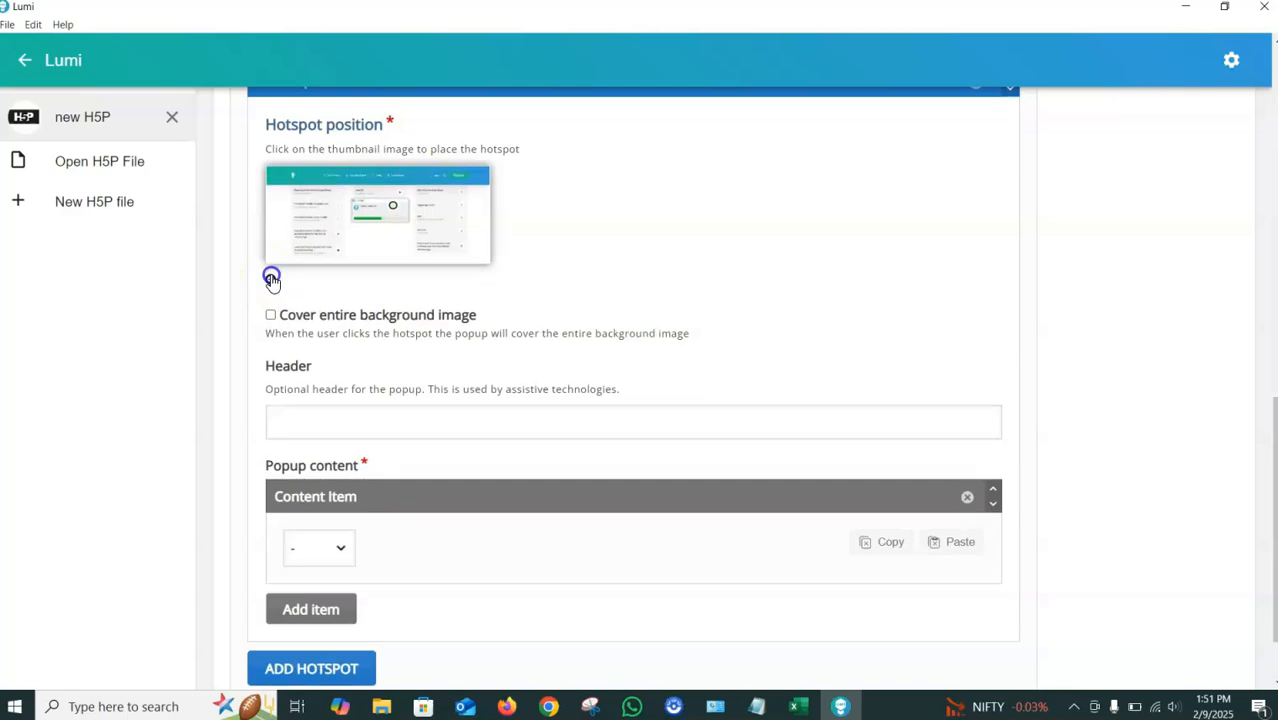
pyautogui.click(694, 309)
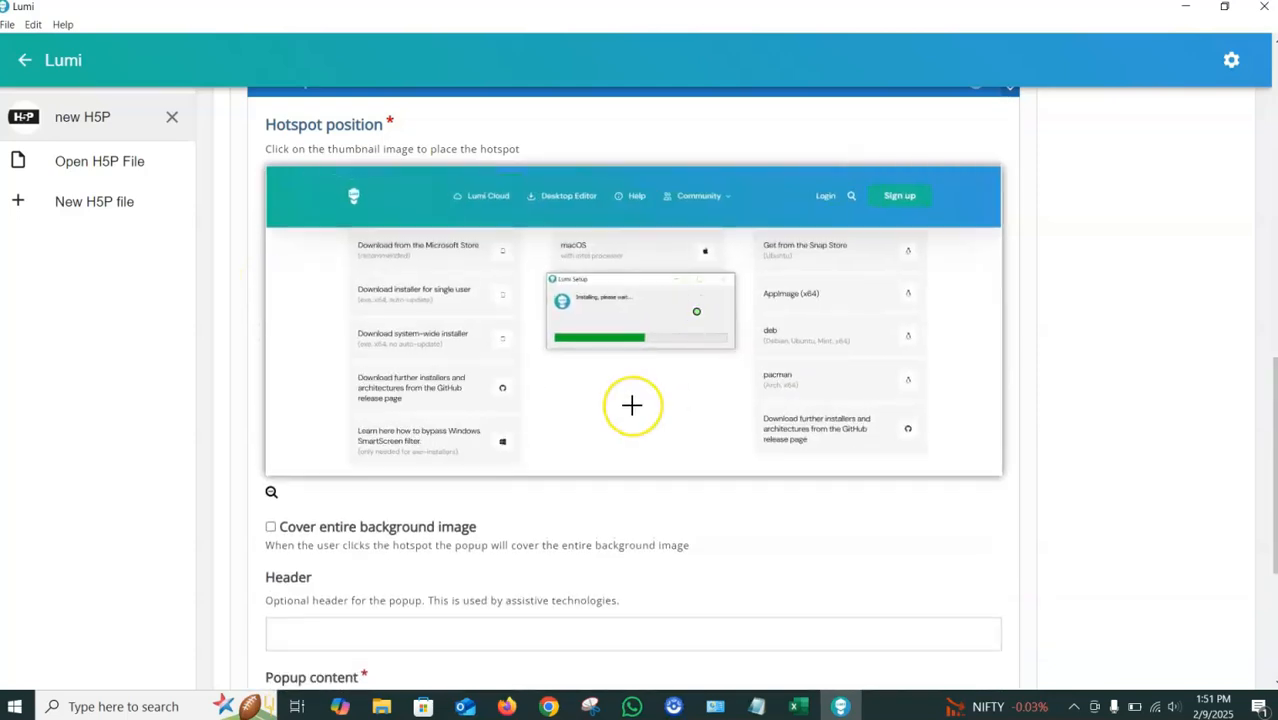
# Give the hotspot popup the header "Installer" and set its content item type to Text
pyautogui.scroll(-3, 632, 404)
pyautogui.click(451, 323)
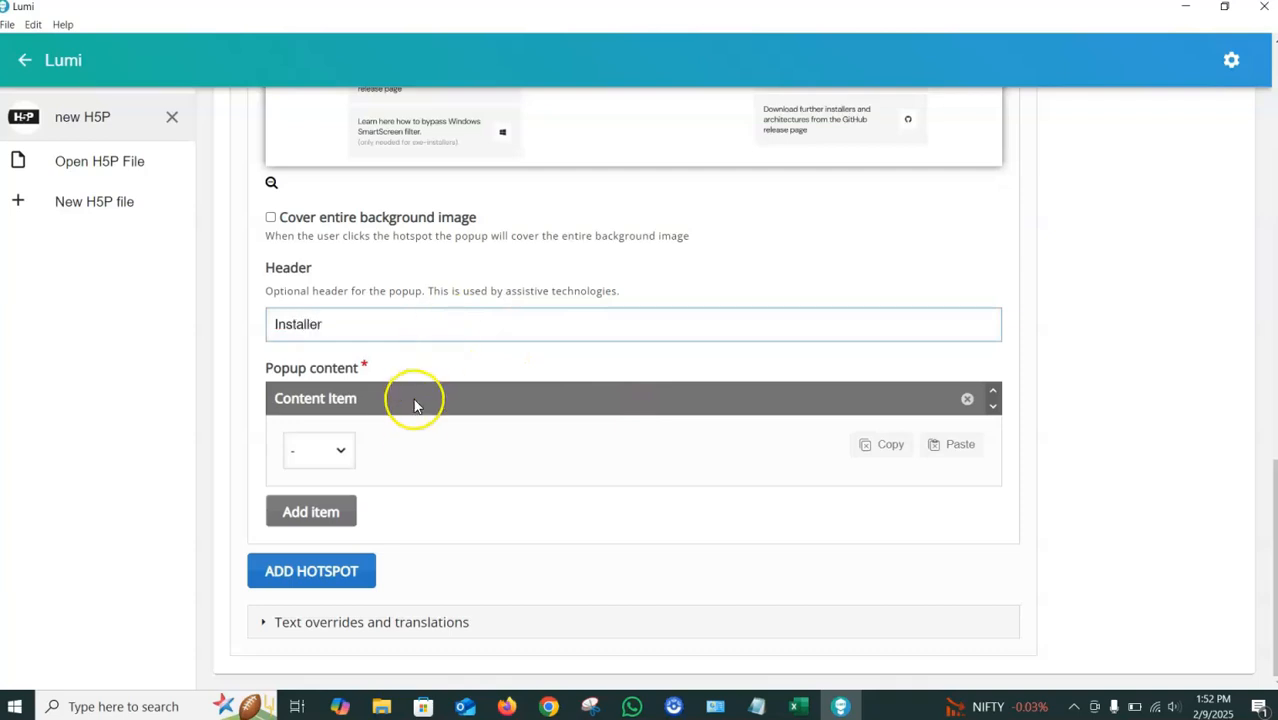
pyautogui.click(341, 453)
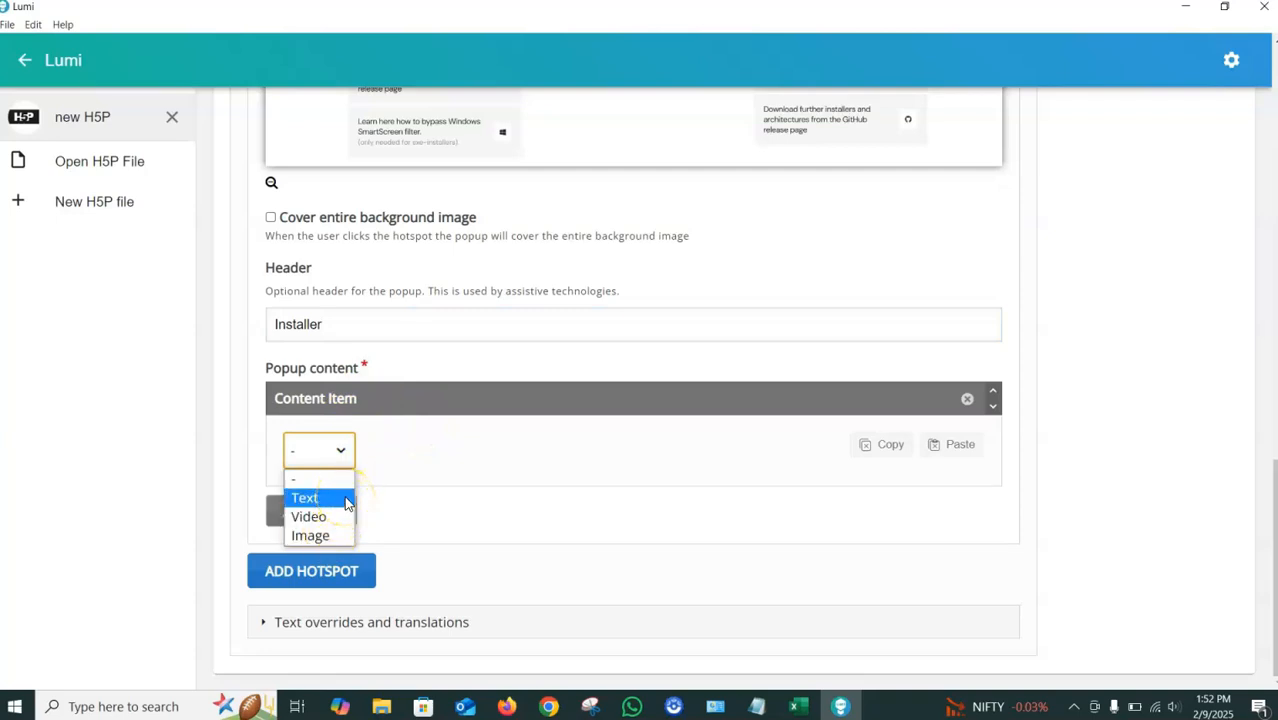
pyautogui.click(305, 497)
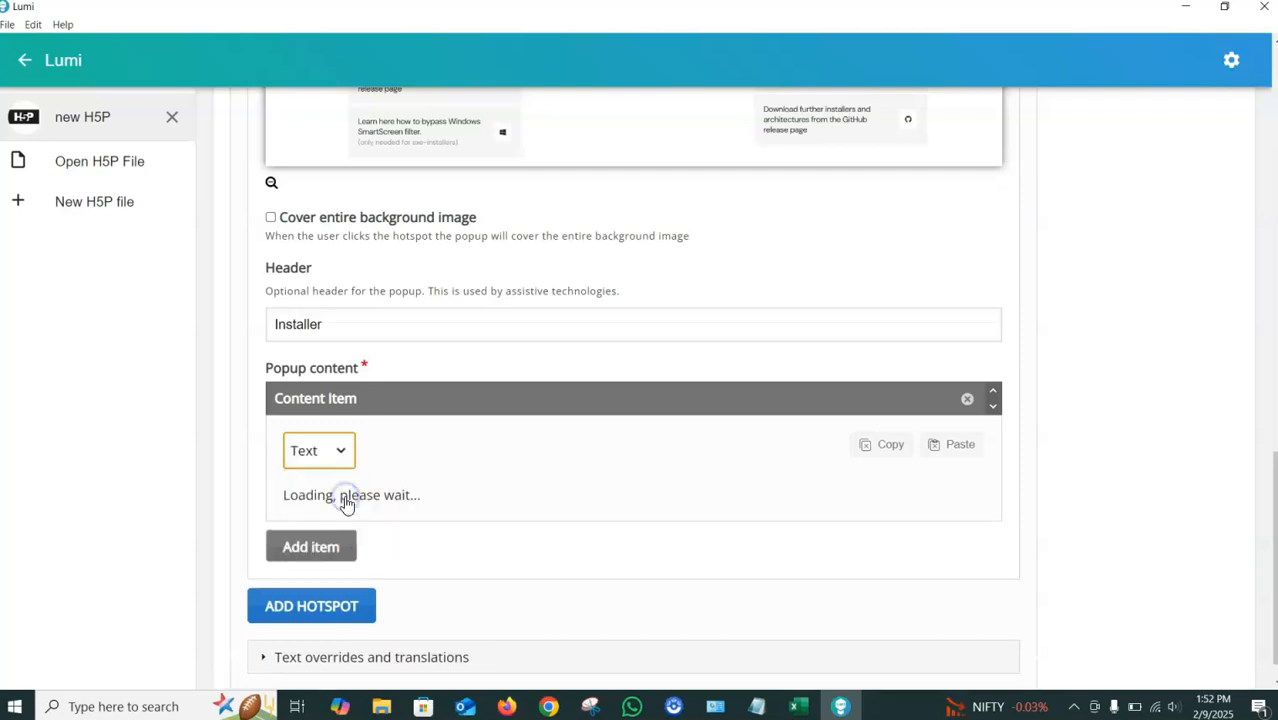
# Enter "Lumi setup running after clicking the exe file" as the text of the Installer popup's content item
pyautogui.click(318, 506)
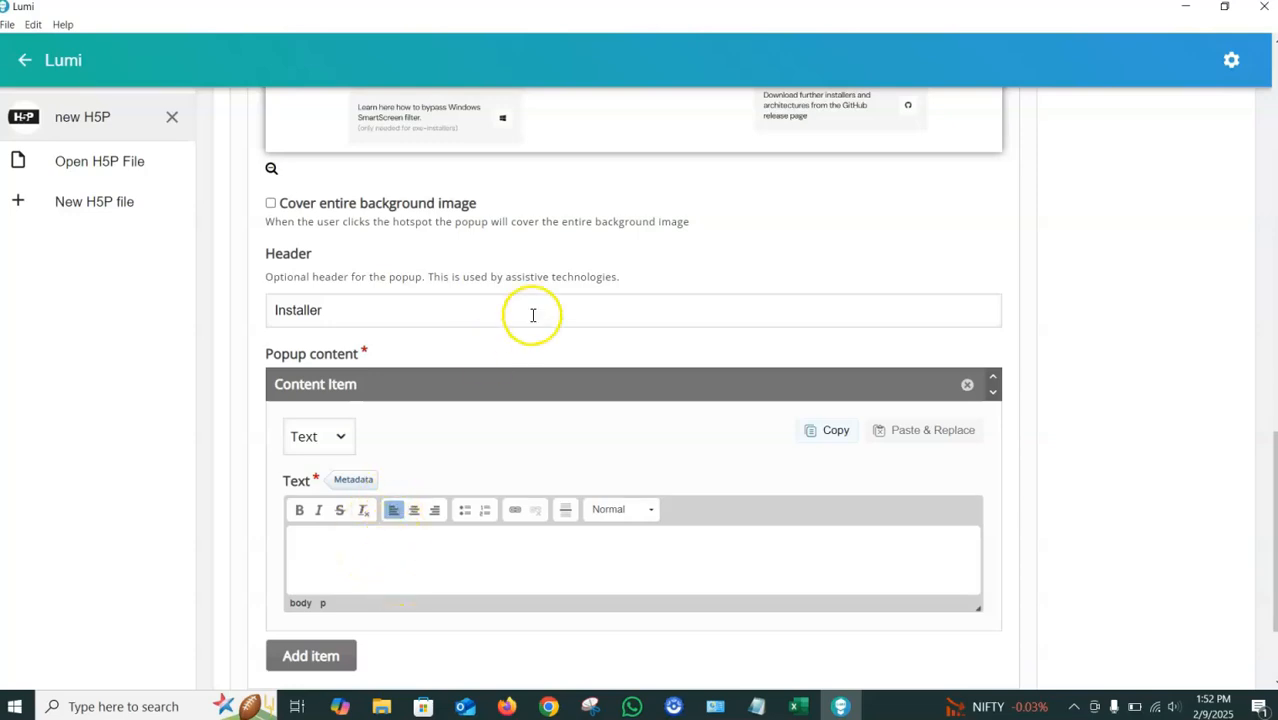
pyautogui.scroll(12, 533, 315)
pyautogui.scroll(-10, 533, 315)
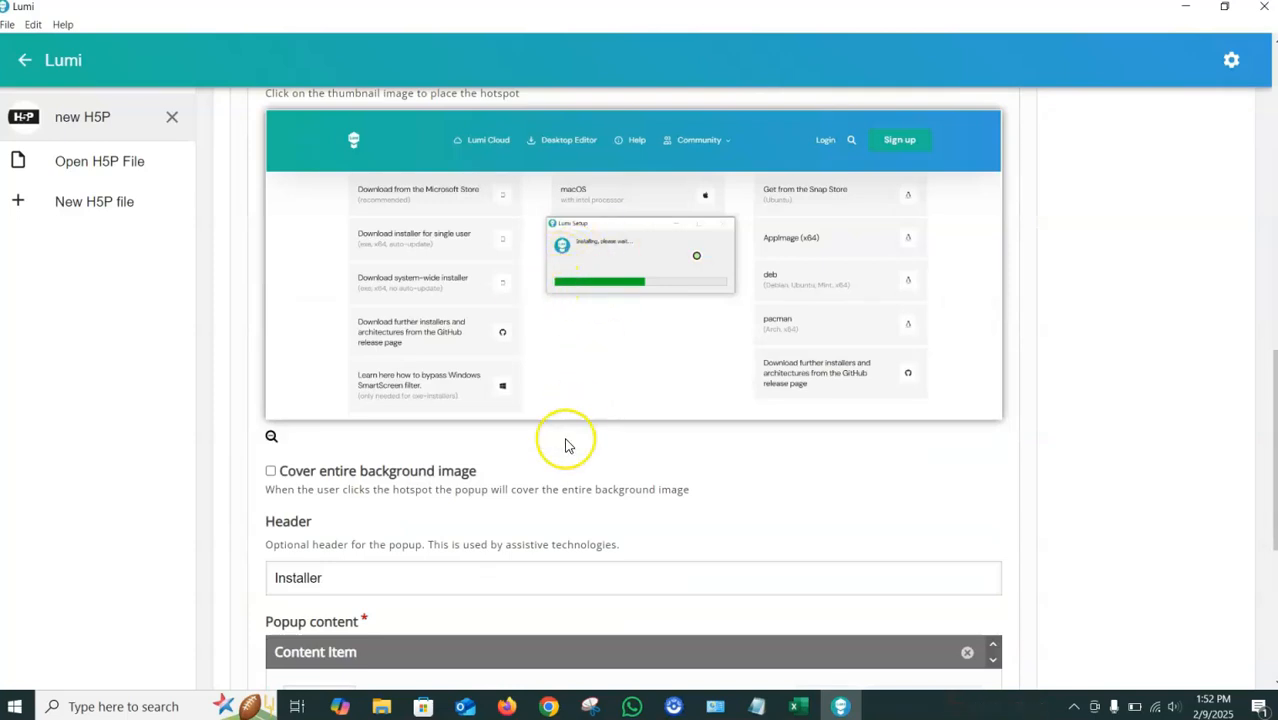
pyautogui.scroll(-4, 565, 445)
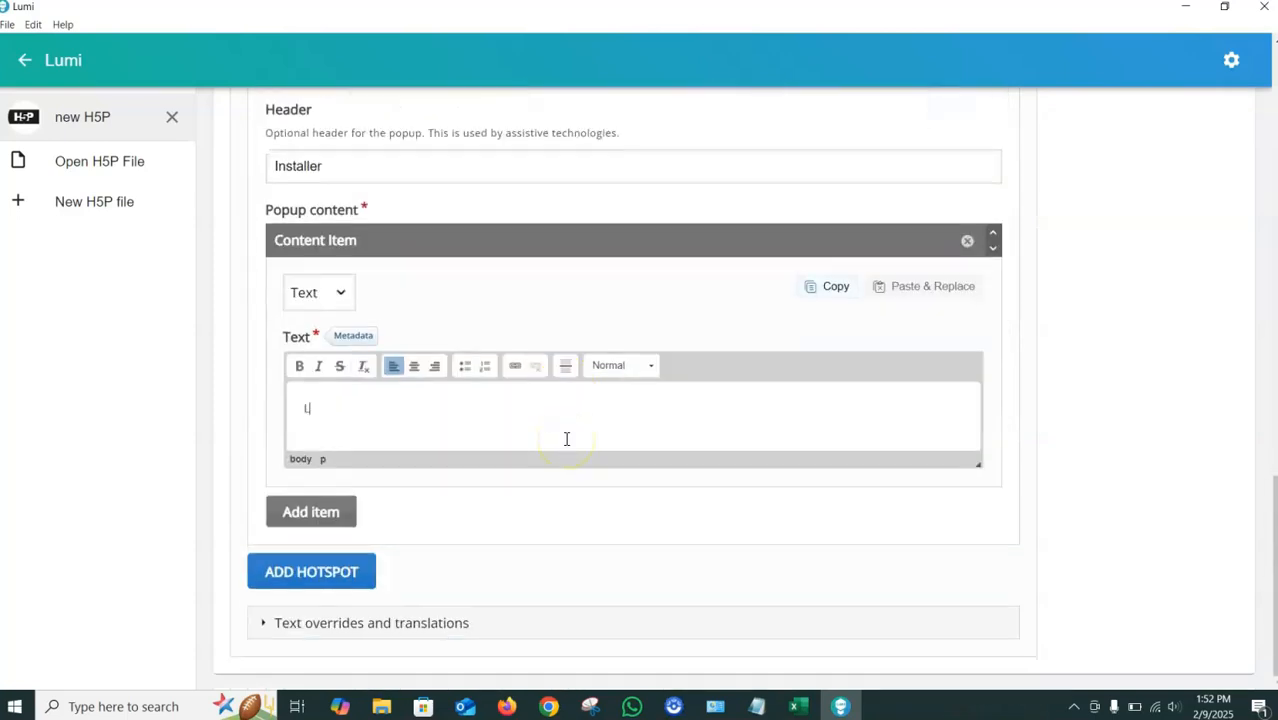
pyautogui.write('i setup running after clicking the exe file')
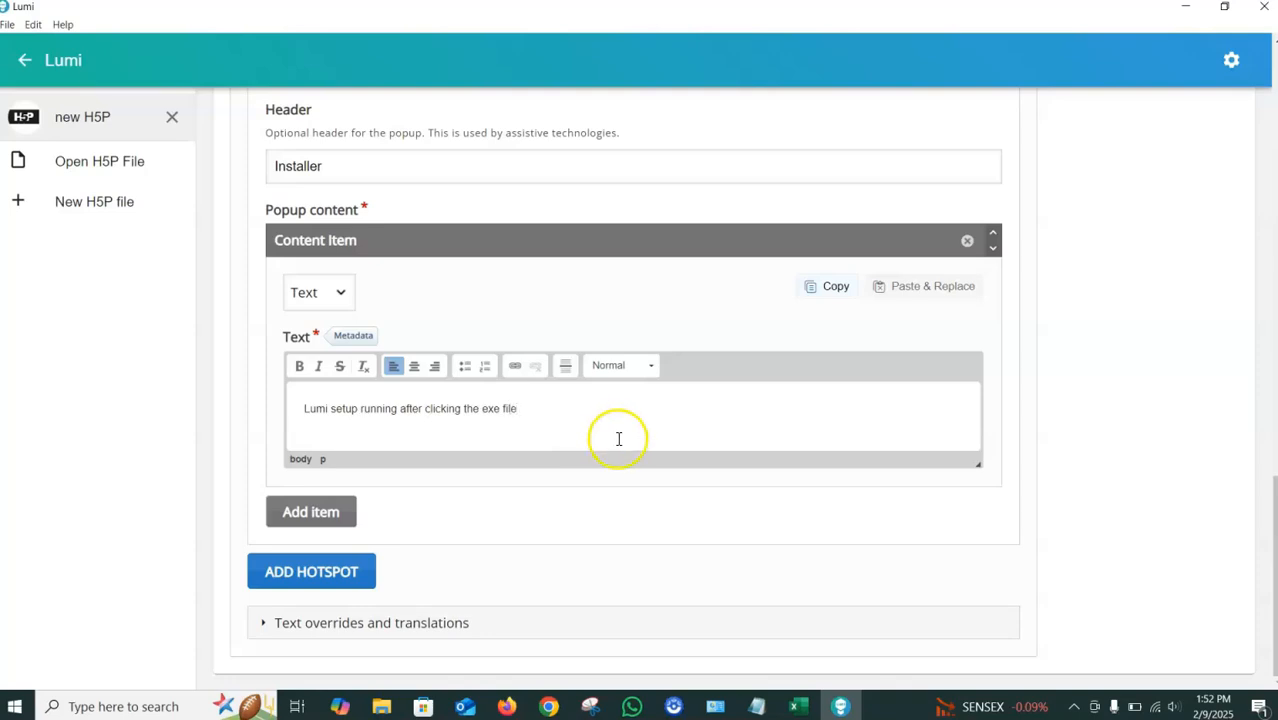
# Try to save the activity, and fill in its required title with "Sample"
pyautogui.scroll(6, 637, 468)
pyautogui.scroll(-6, 637, 468)
pyautogui.scroll(15, 637, 468)
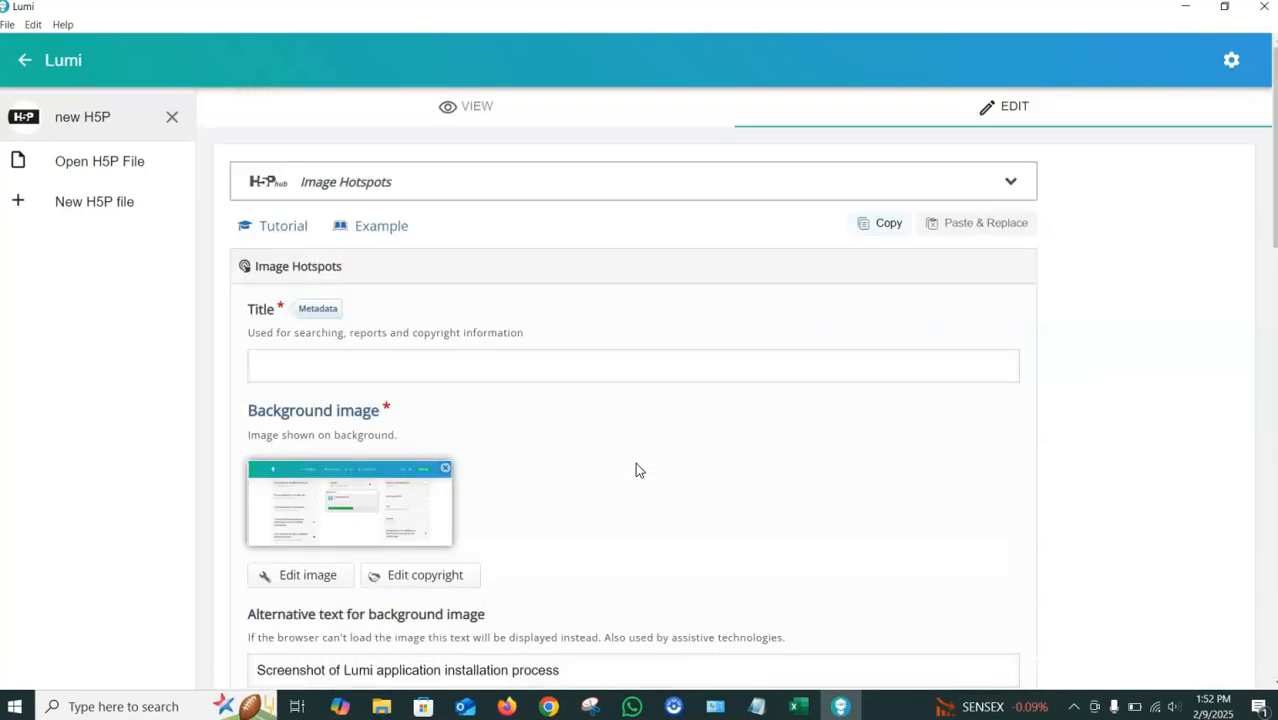
pyautogui.click(8, 24)
pyautogui.click(26, 105)
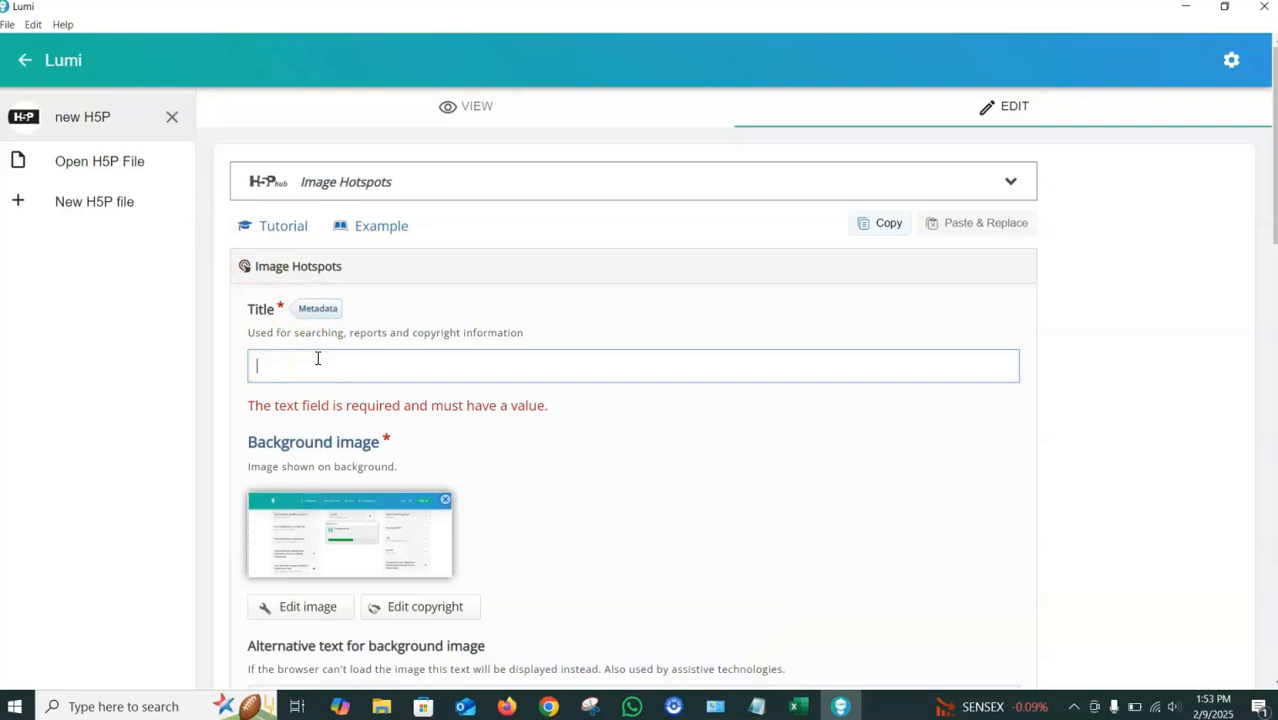
pyautogui.write('ample')
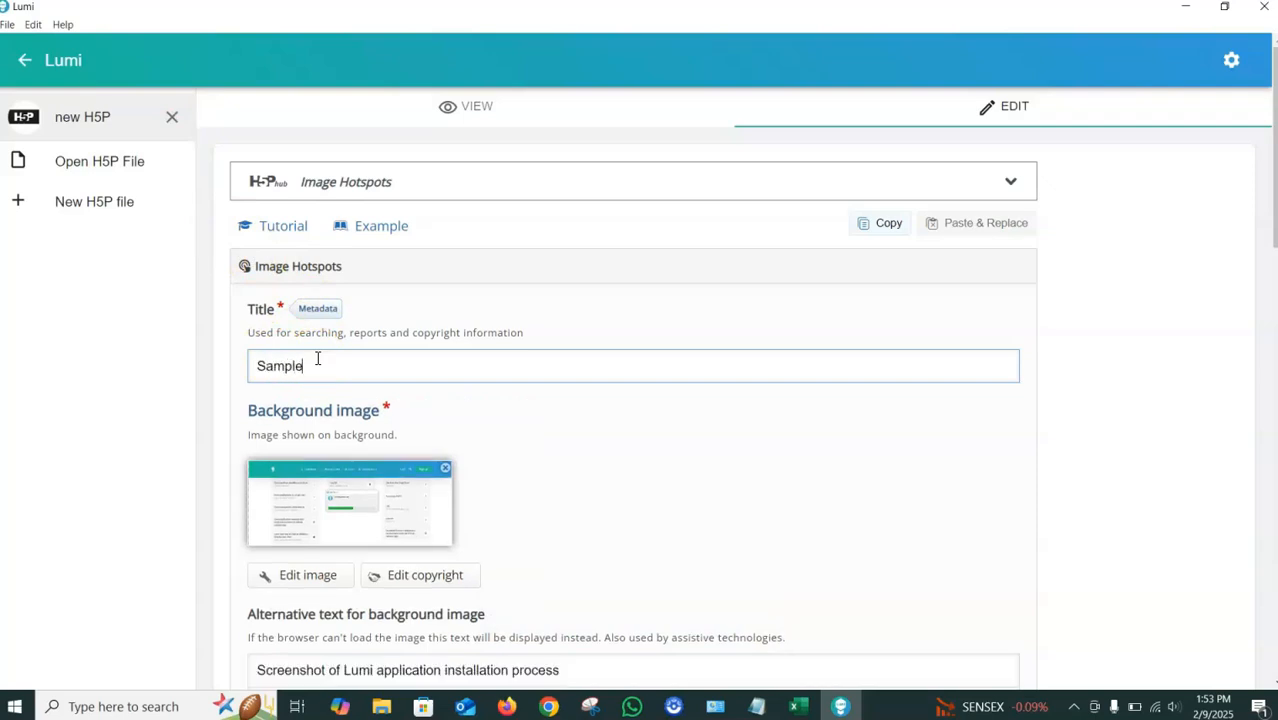
# Save the activity to the Desktop as an H5P package with the file name Sample
pyautogui.click(7, 25)
pyautogui.click(37, 104)
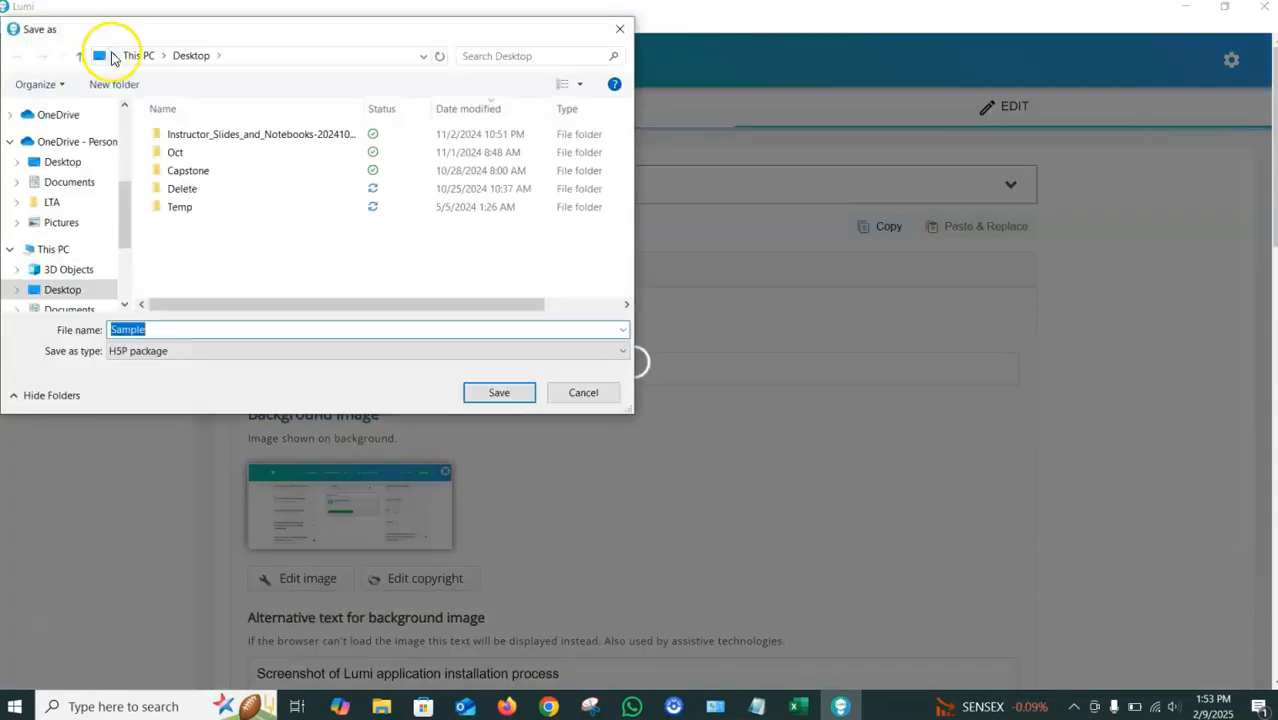
pyautogui.click(493, 395)
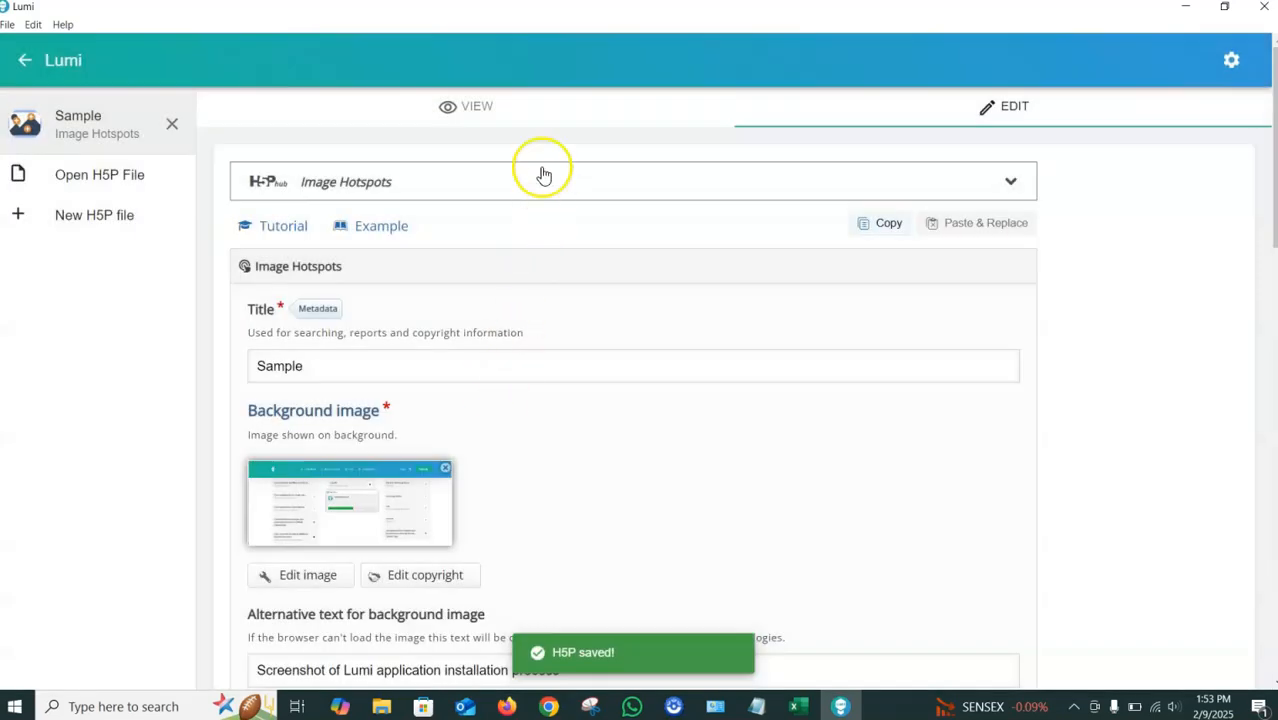
# Preview the finished activity, open the hotspot's popup to check its content, and close the popup
pyautogui.click(476, 112)
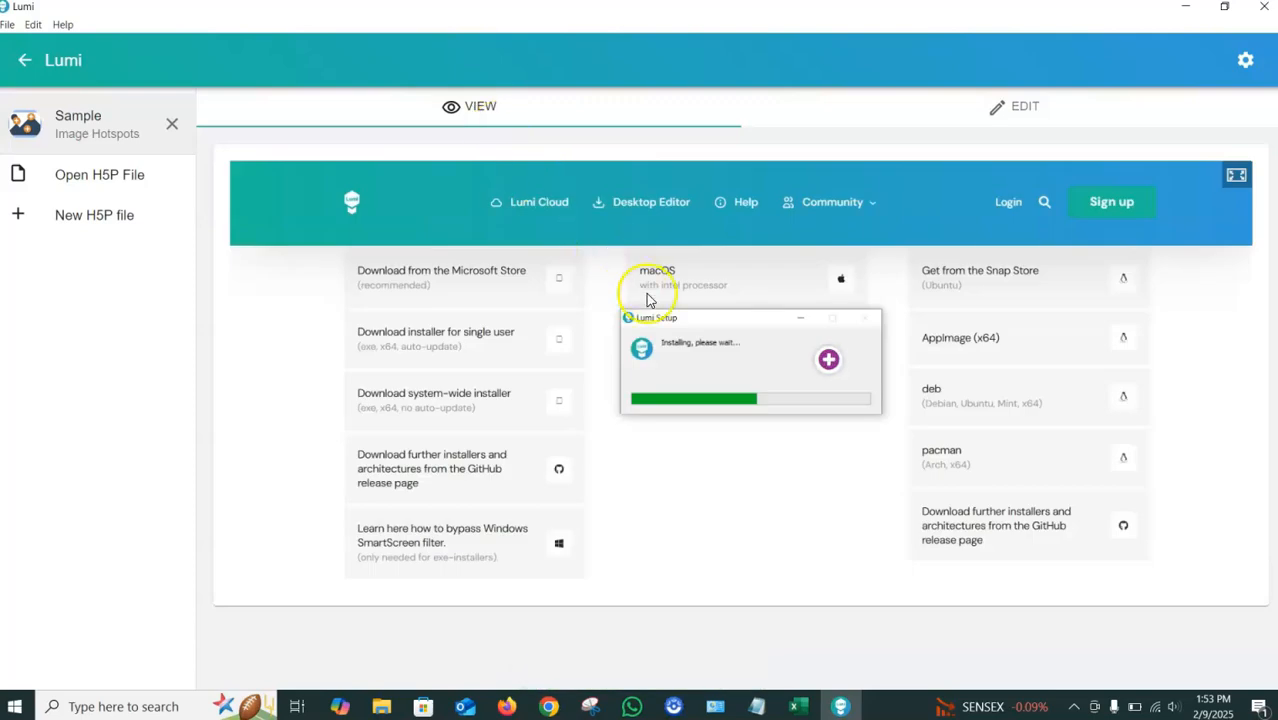
pyautogui.click(829, 361)
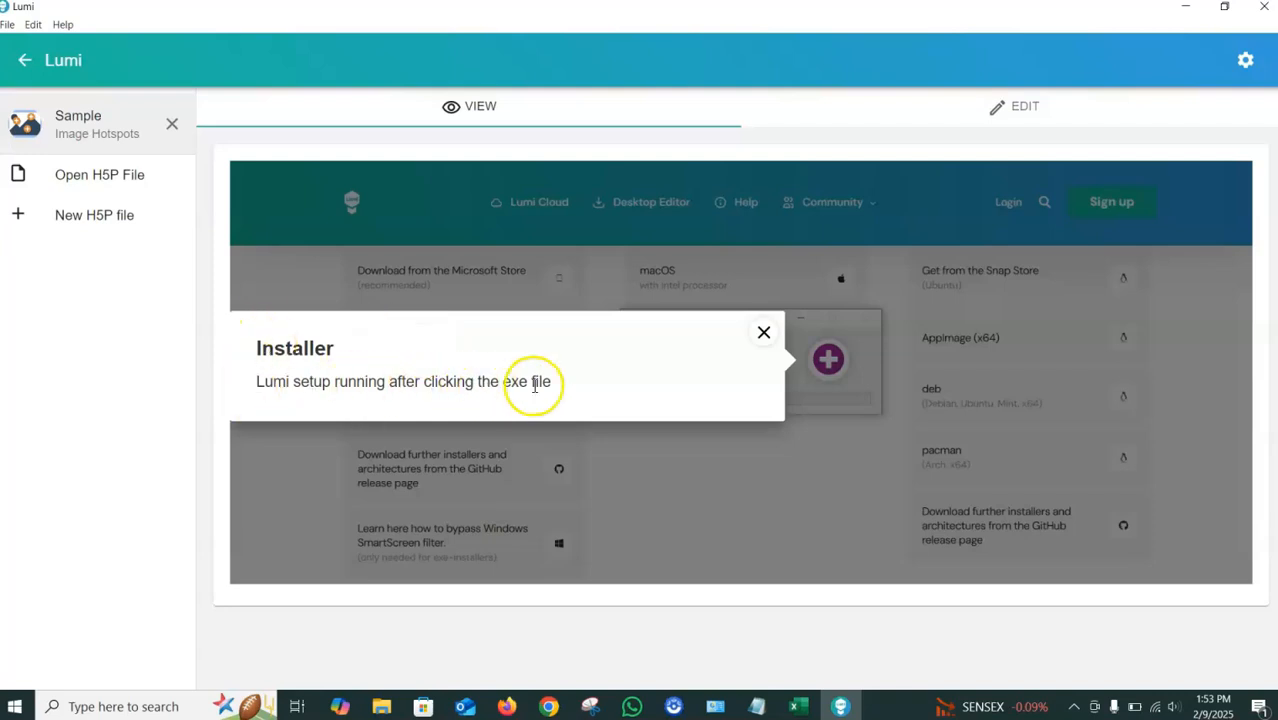
pyautogui.click(763, 332)
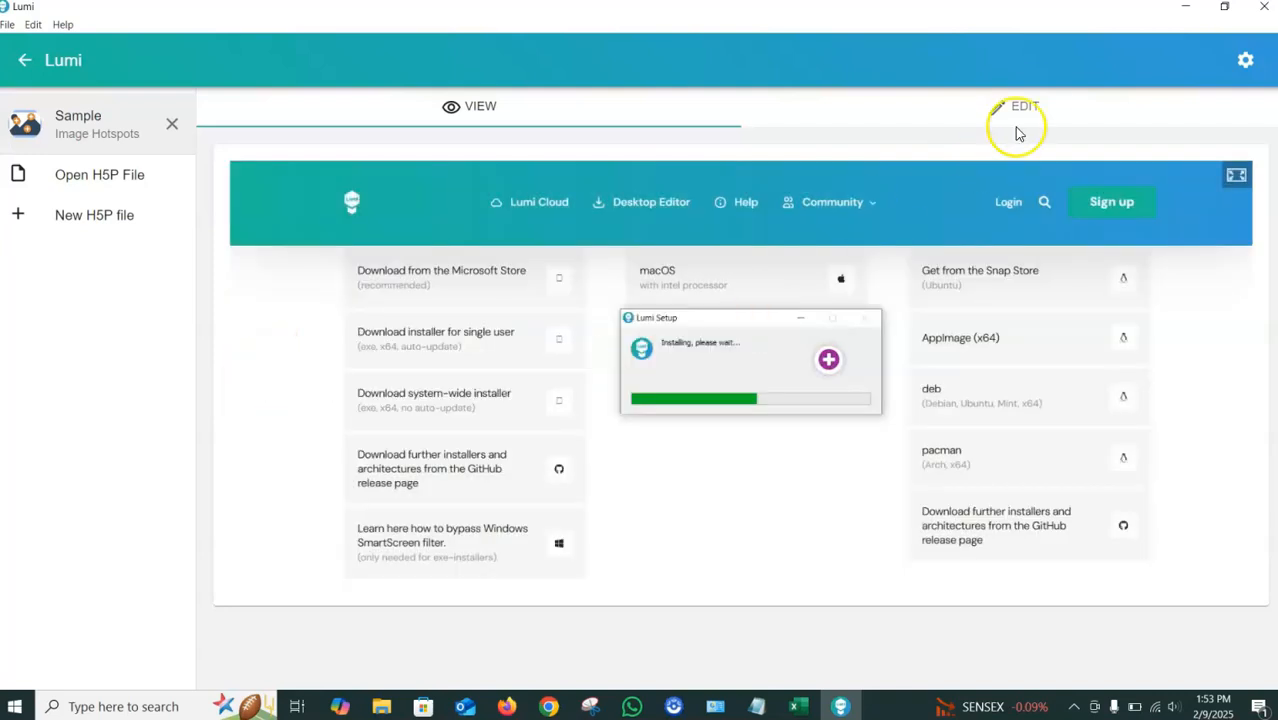
# Return to editing and add a second content item to the Installer popup, reviewing the available types without choosing one
pyautogui.click(1034, 106)
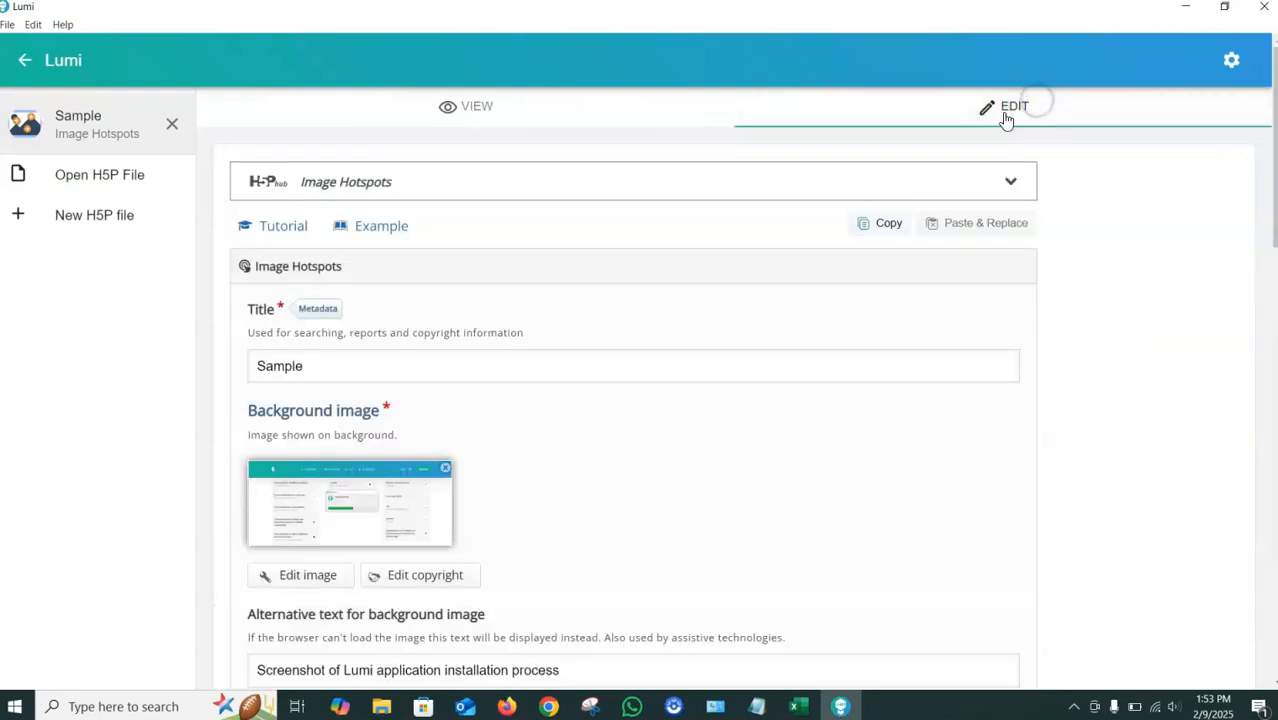
pyautogui.scroll(-15, 602, 490)
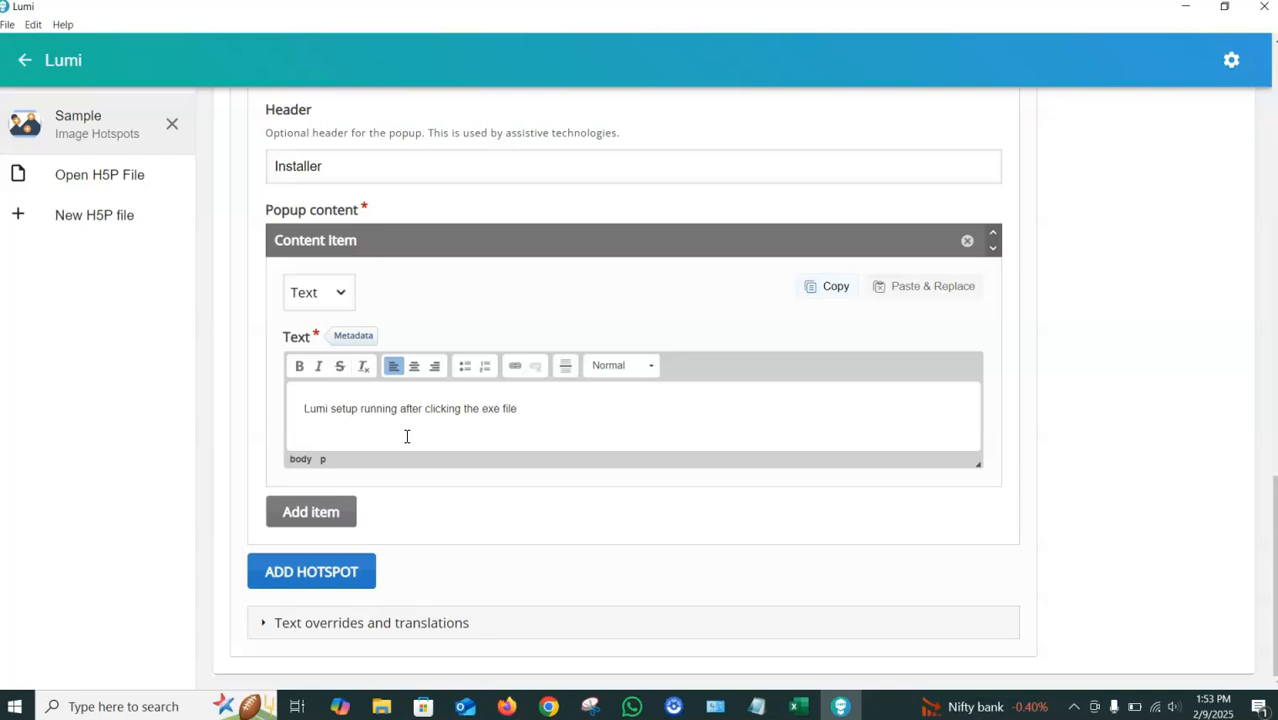
pyautogui.click(333, 516)
pyautogui.click(326, 562)
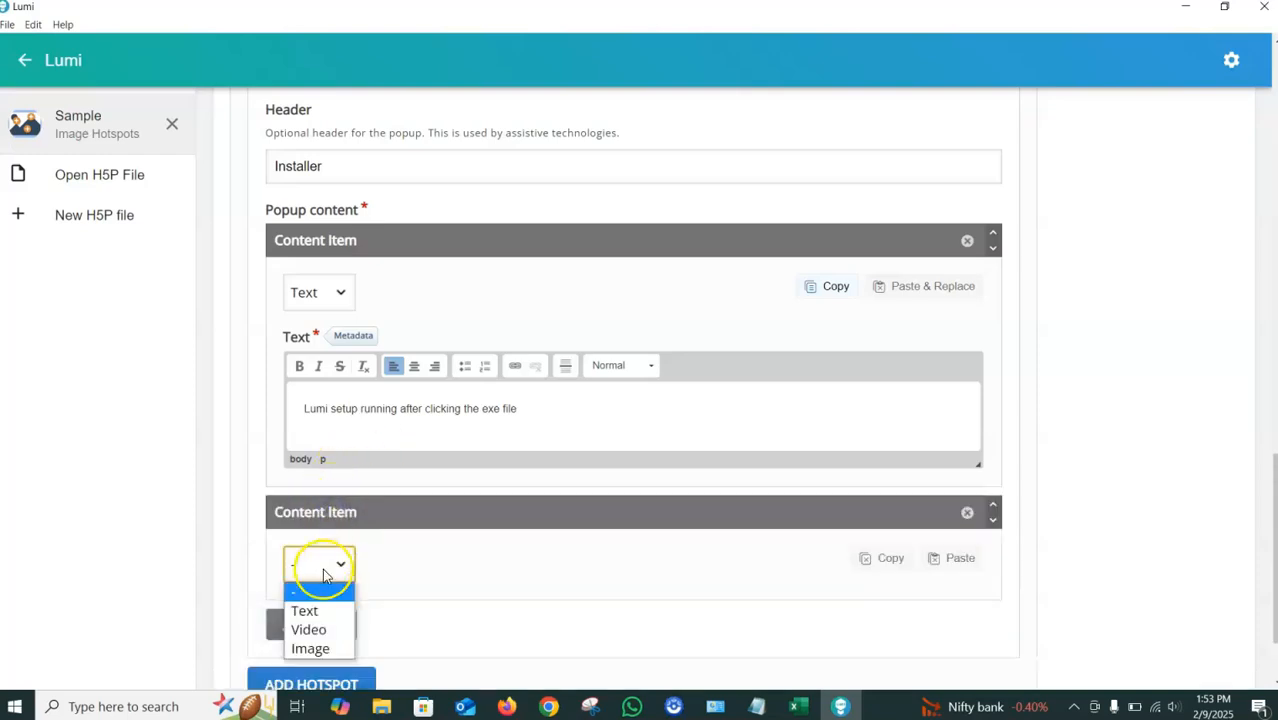
pyautogui.click(385, 582)
pyautogui.scroll(10, 400, 573)
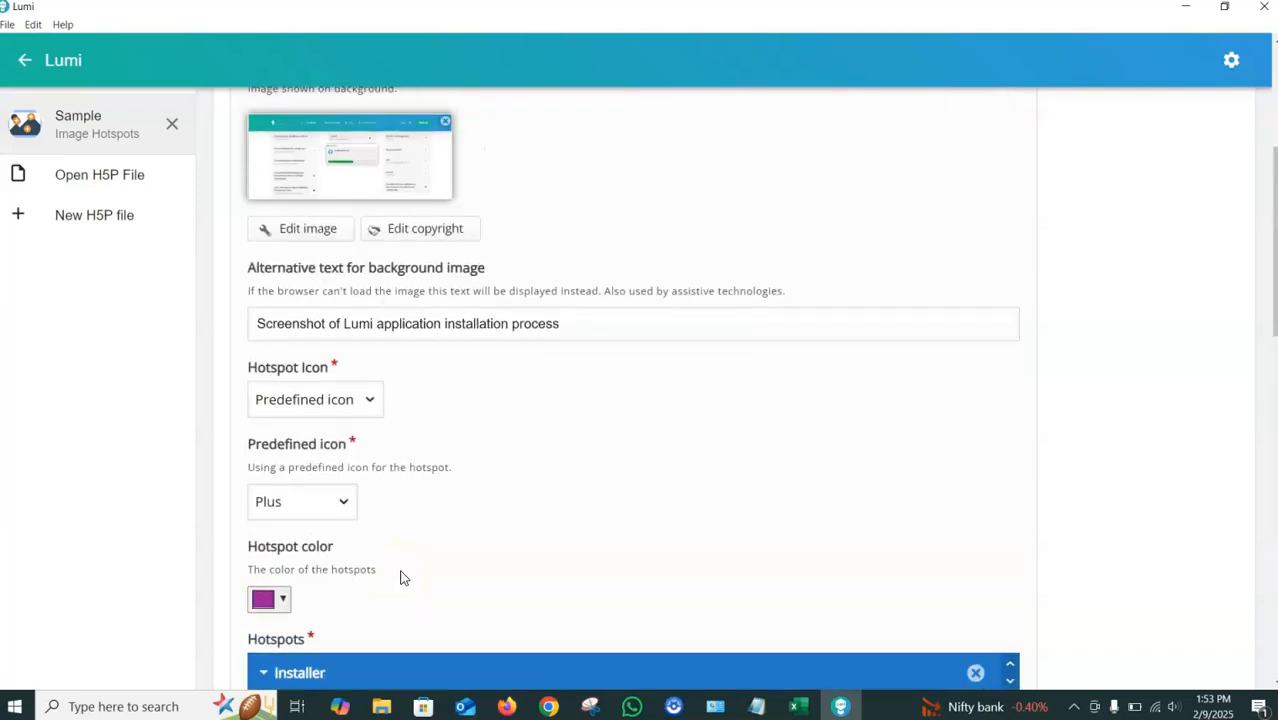
pyautogui.scroll(4, 402, 577)
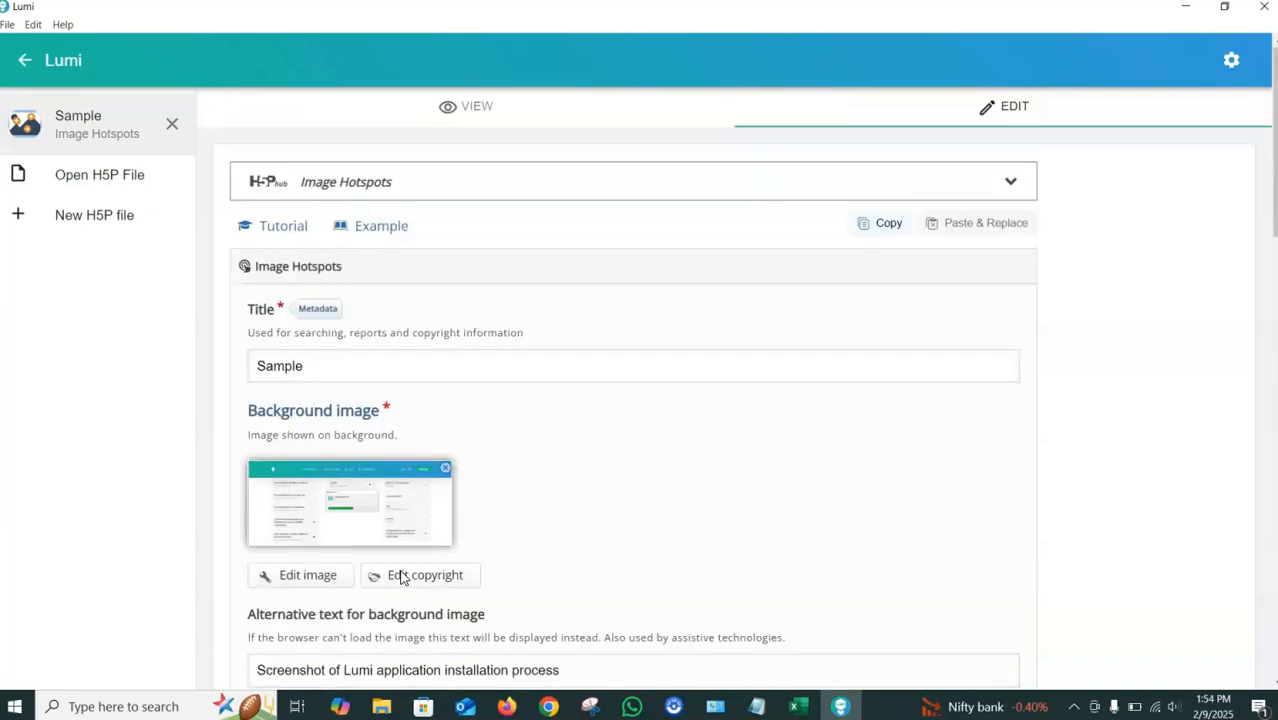
# Review the export formats and added functionality options for the activity, and cancel without exporting
pyautogui.click(8, 25)
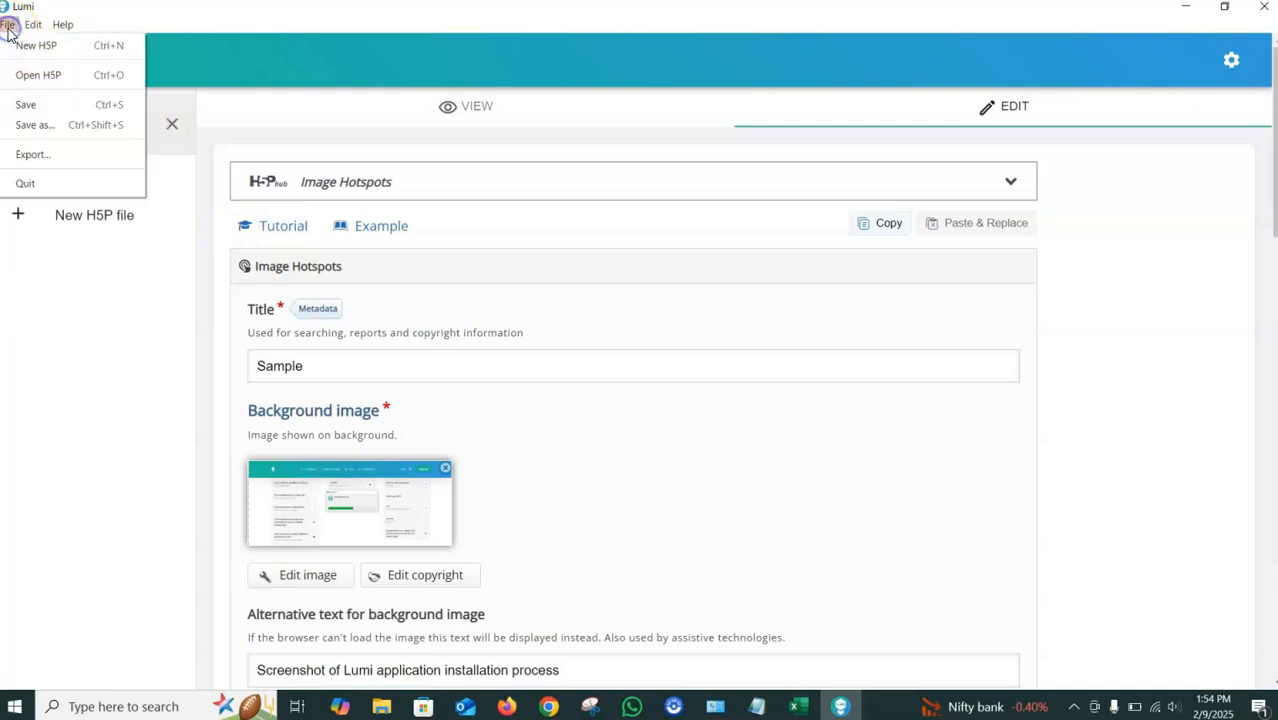
pyautogui.click(40, 152)
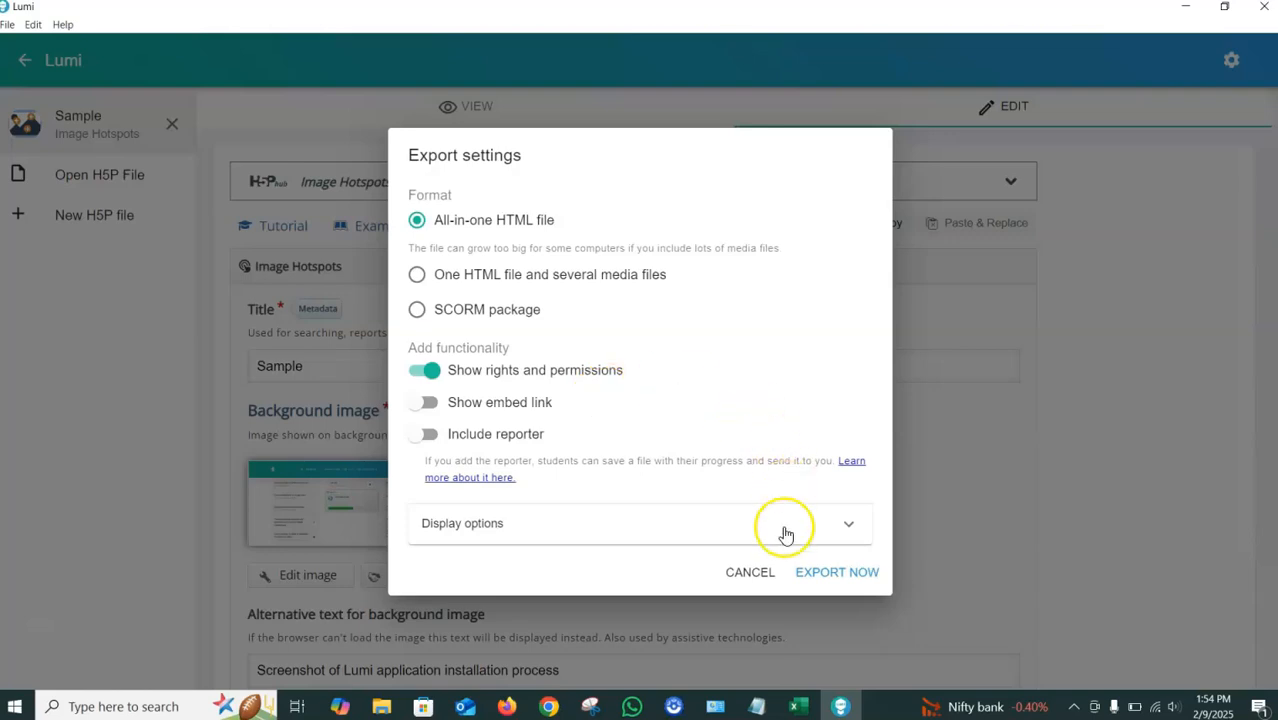
pyautogui.click(750, 572)
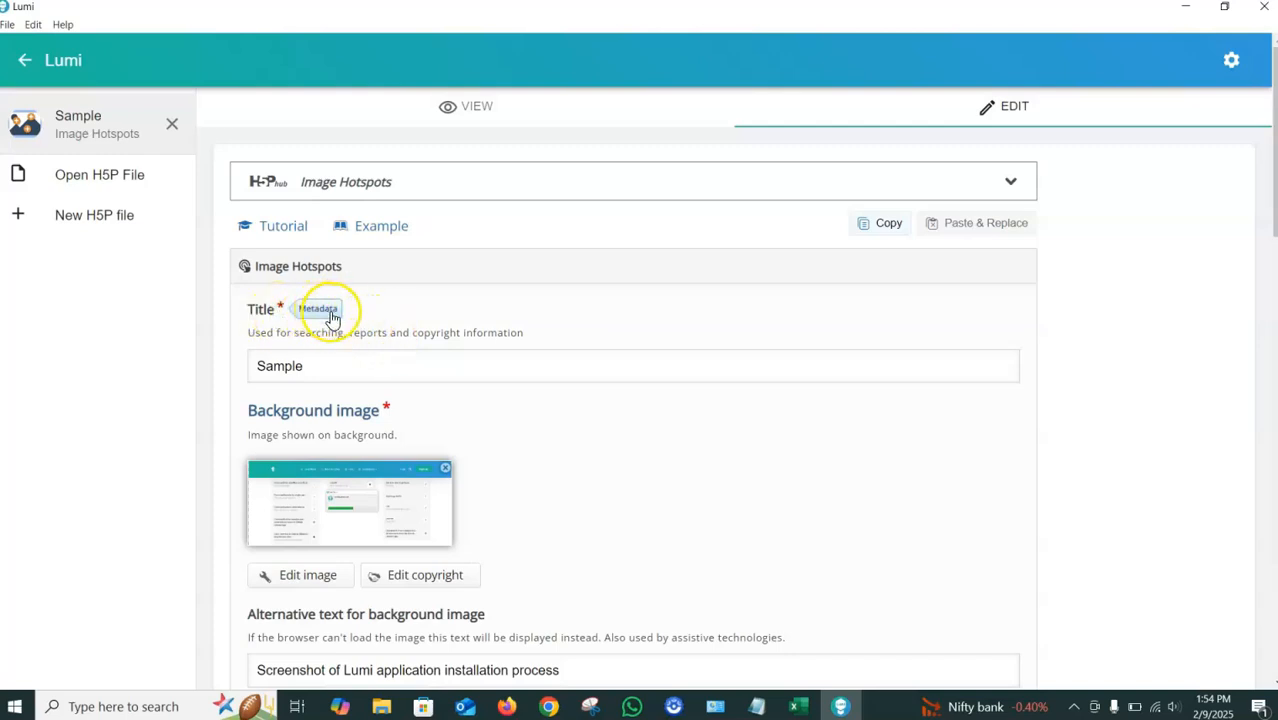
# Review the activity's metadata fields and license choices, and save the metadata without changing anything
pyautogui.click(320, 310)
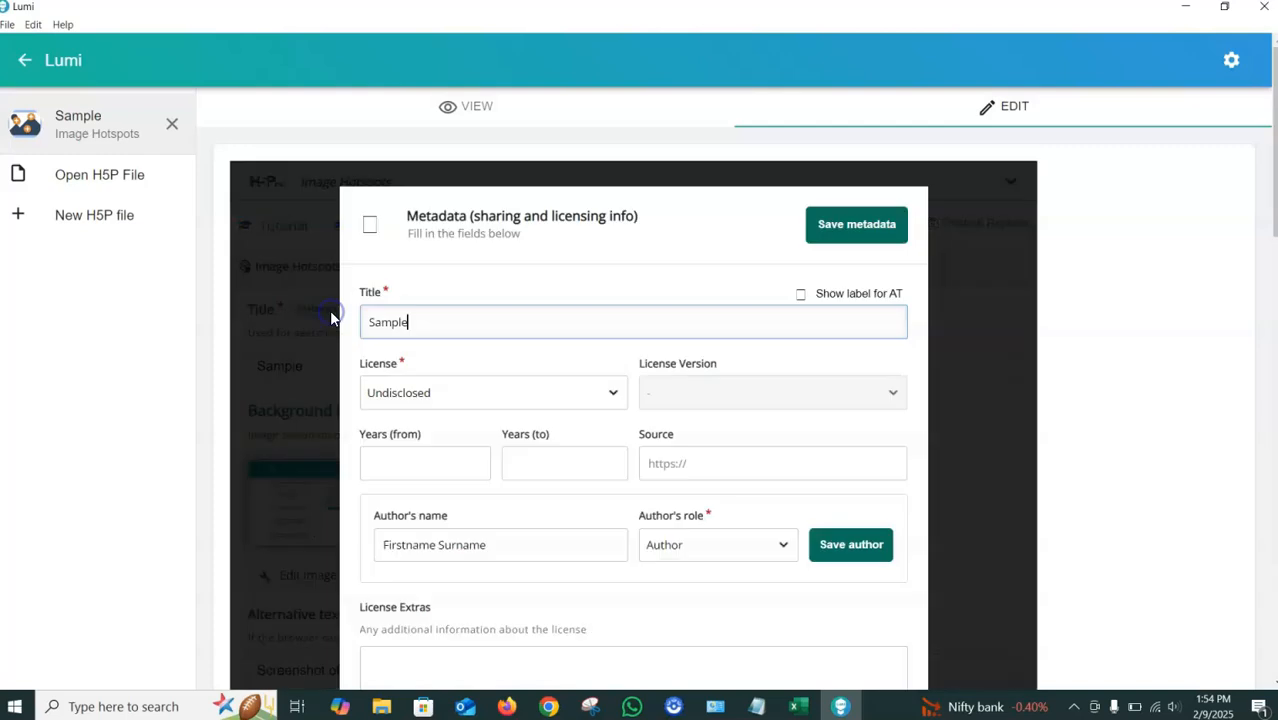
pyautogui.click(418, 391)
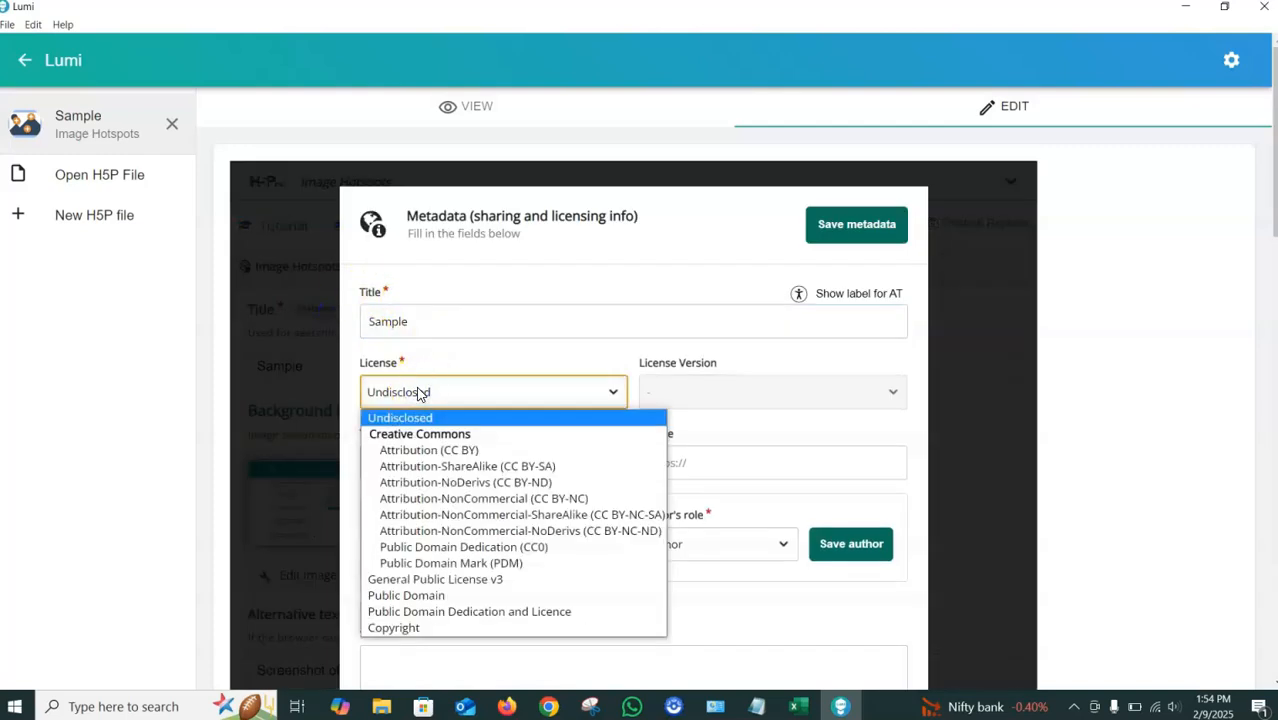
pyautogui.click(477, 348)
pyautogui.click(722, 473)
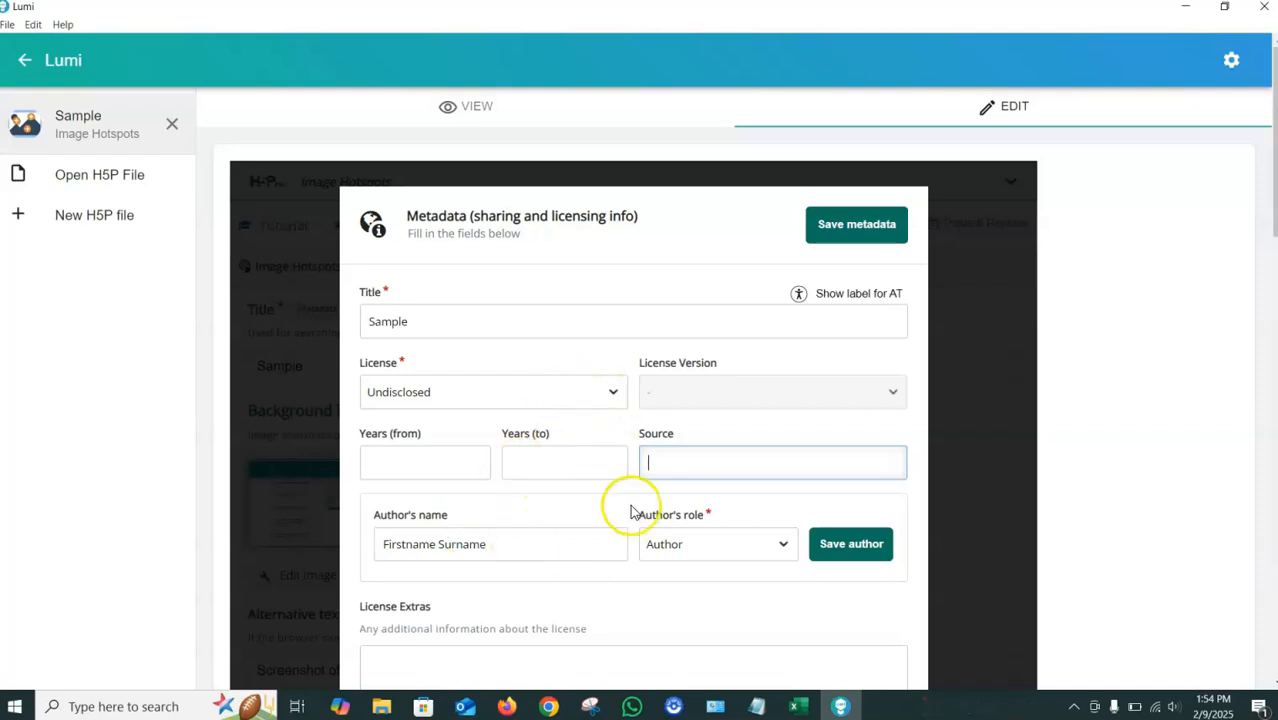
pyautogui.click(836, 230)
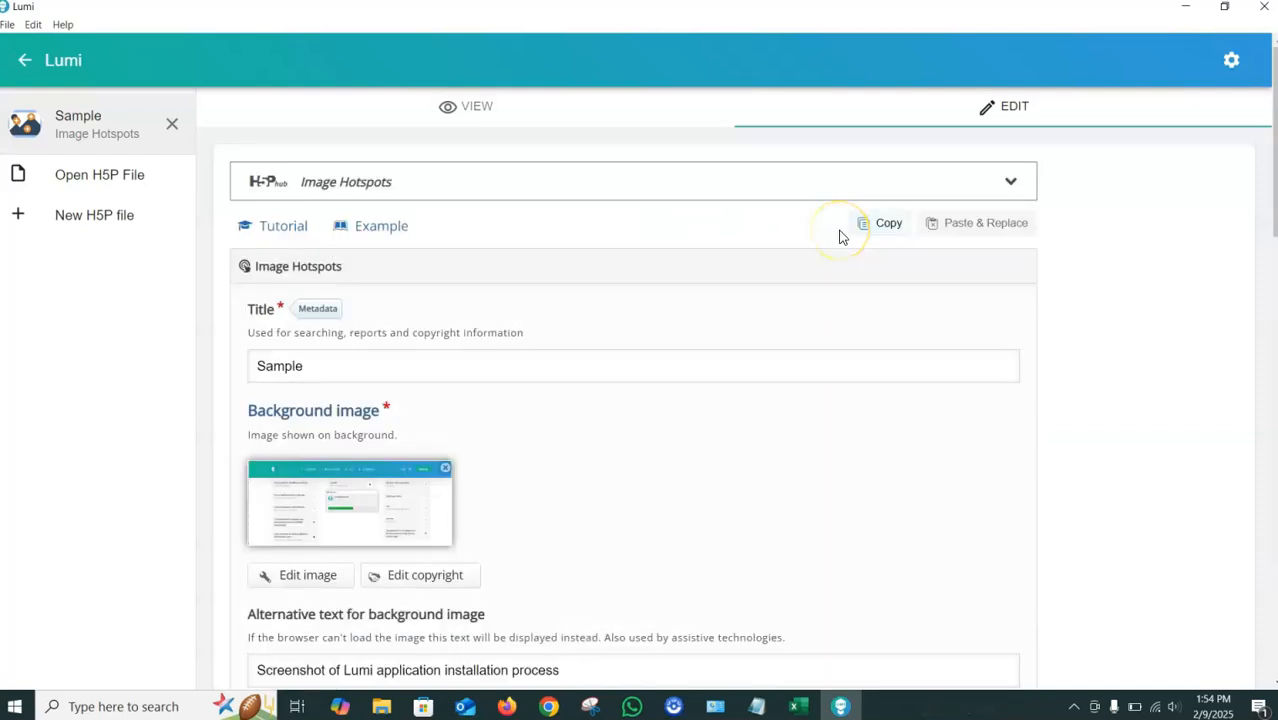